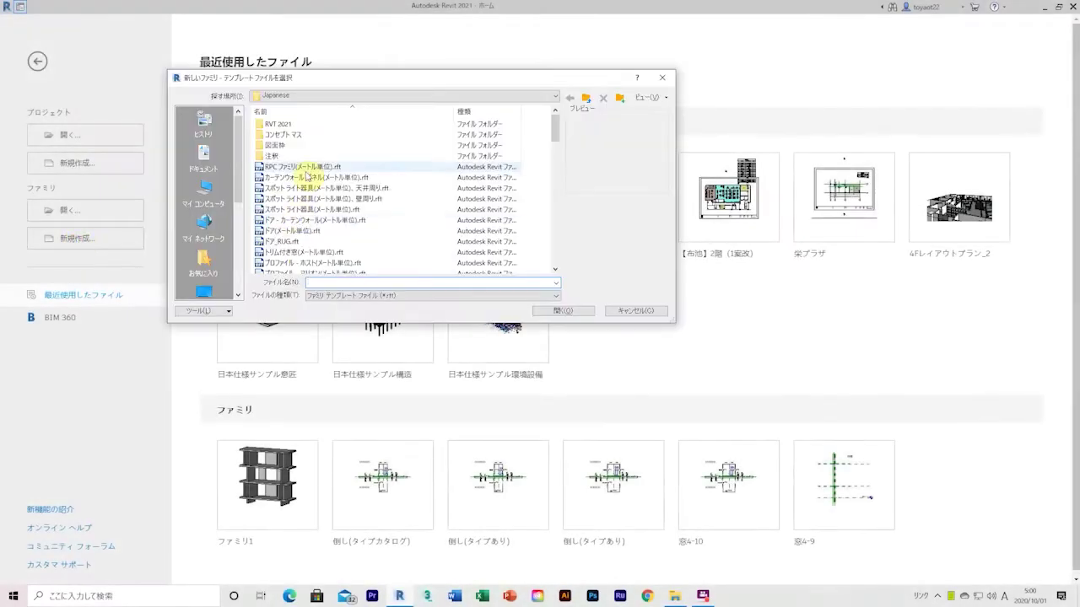
Create a new family from a metric .rft template, opening its 基準レベル plan with reference planes
{"action": "scroll", "coordinate": [329, 237], "scroll_direction": "down", "scroll_amount": 5}
{"action": "double_click", "coordinate": [326, 244]}
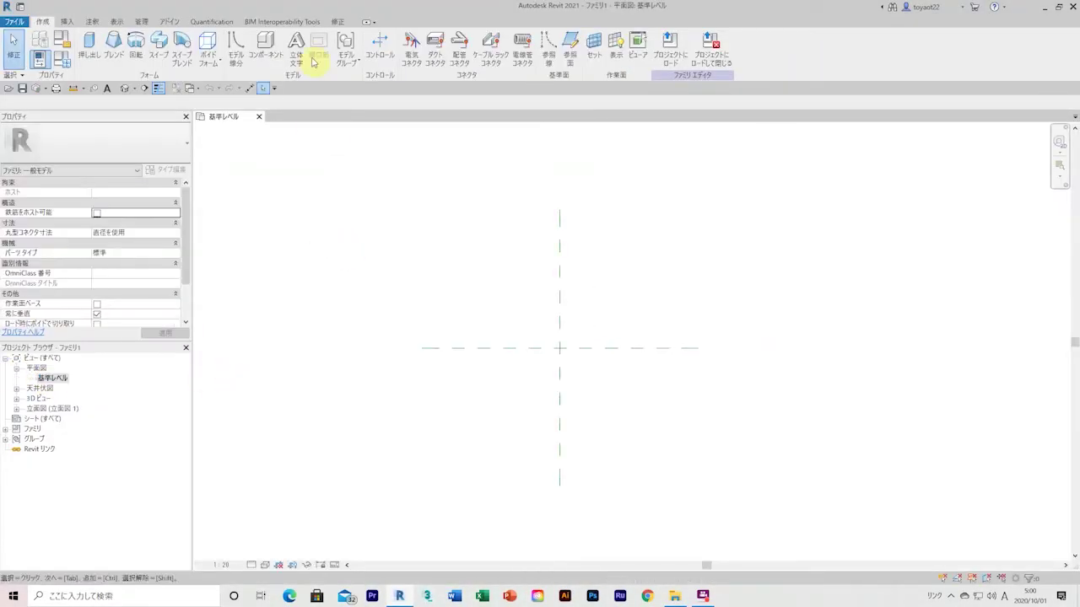
Import chapter5/コンセント.dwg in black and white, in millimetres, placed manually by centre
{"action": "left_click", "coordinate": [73, 23]}
{"action": "left_click", "coordinate": [289, 47]}
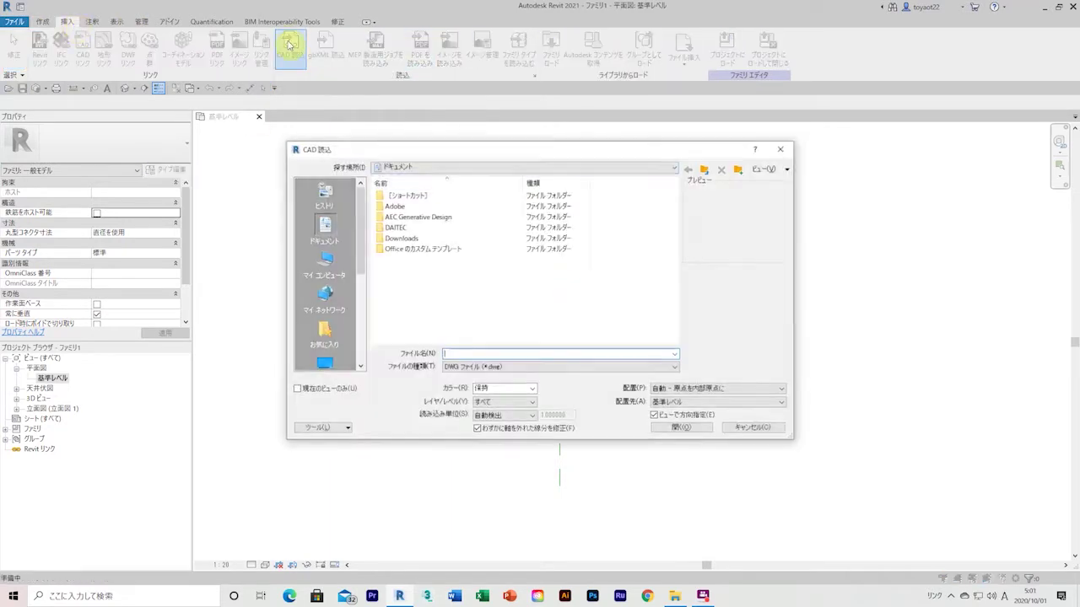
{"action": "left_click", "coordinate": [675, 167]}
{"action": "left_click", "coordinate": [448, 239]}
{"action": "double_click", "coordinate": [448, 236]}
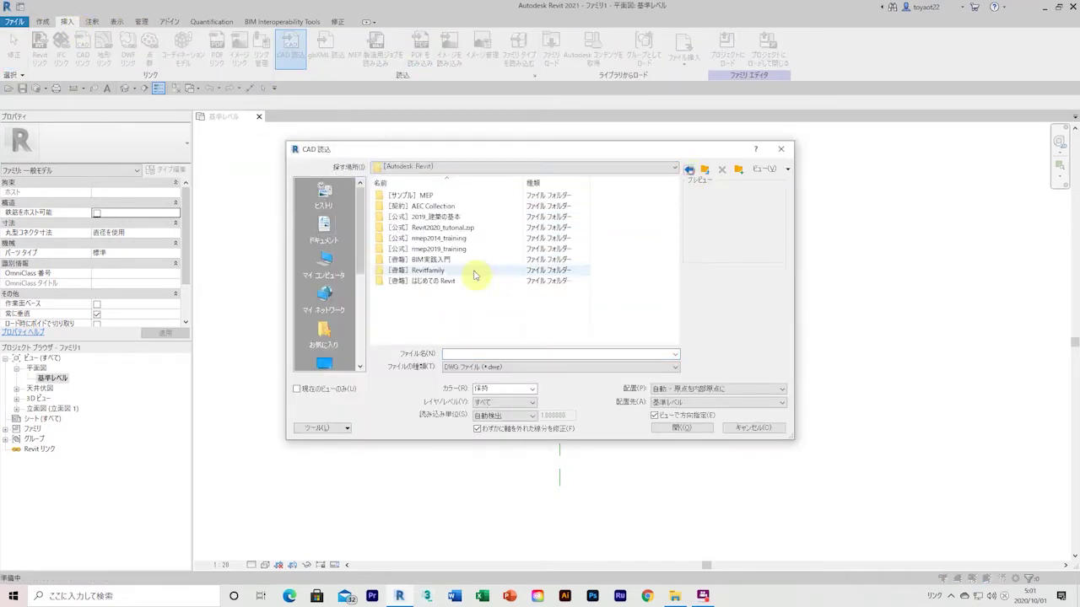
{"action": "double_click", "coordinate": [474, 278]}
{"action": "left_click", "coordinate": [532, 389]}
{"action": "left_click", "coordinate": [498, 398]}
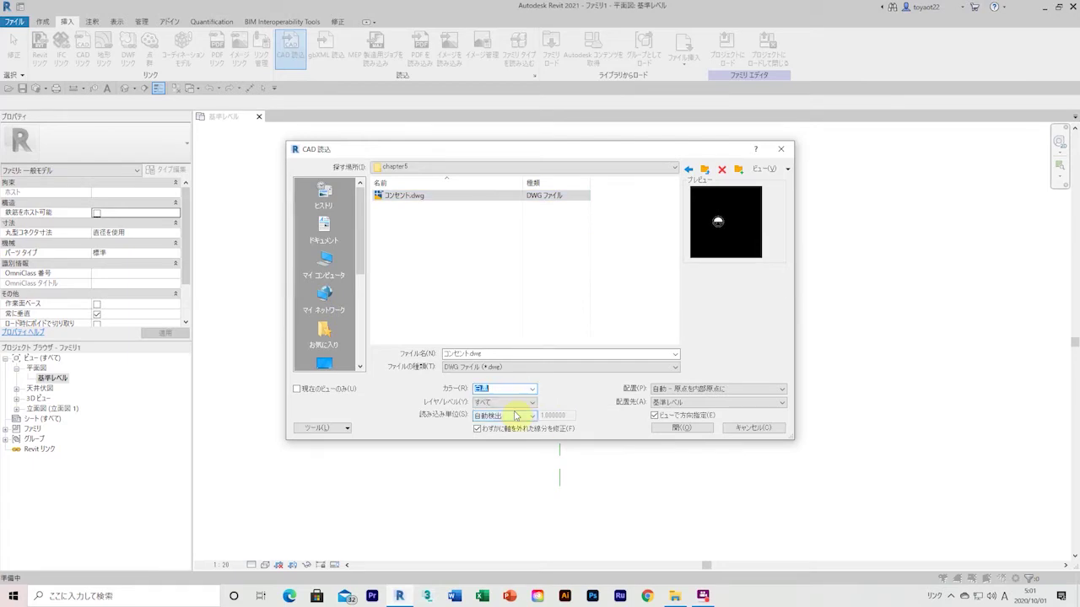
{"action": "left_click", "coordinate": [520, 415]}
{"action": "left_click", "coordinate": [512, 470]}
{"action": "left_click", "coordinate": [716, 388]}
{"action": "left_click", "coordinate": [704, 418]}
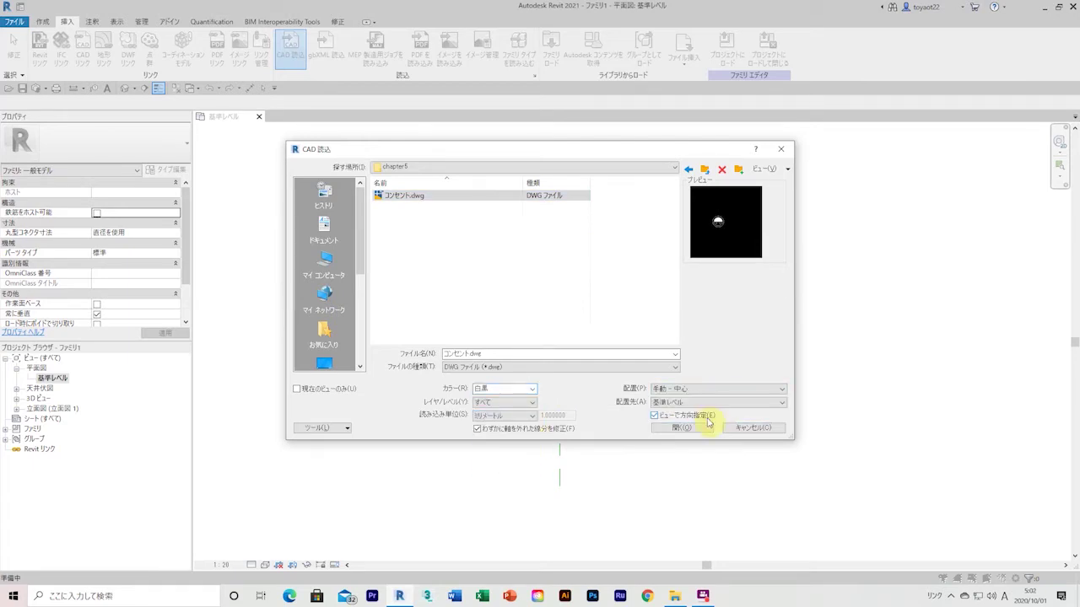
{"action": "left_click", "coordinate": [685, 429]}
Place the outlet symbol and move it onto the reference-plane intersection
{"action": "left_click", "coordinate": [632, 412]}
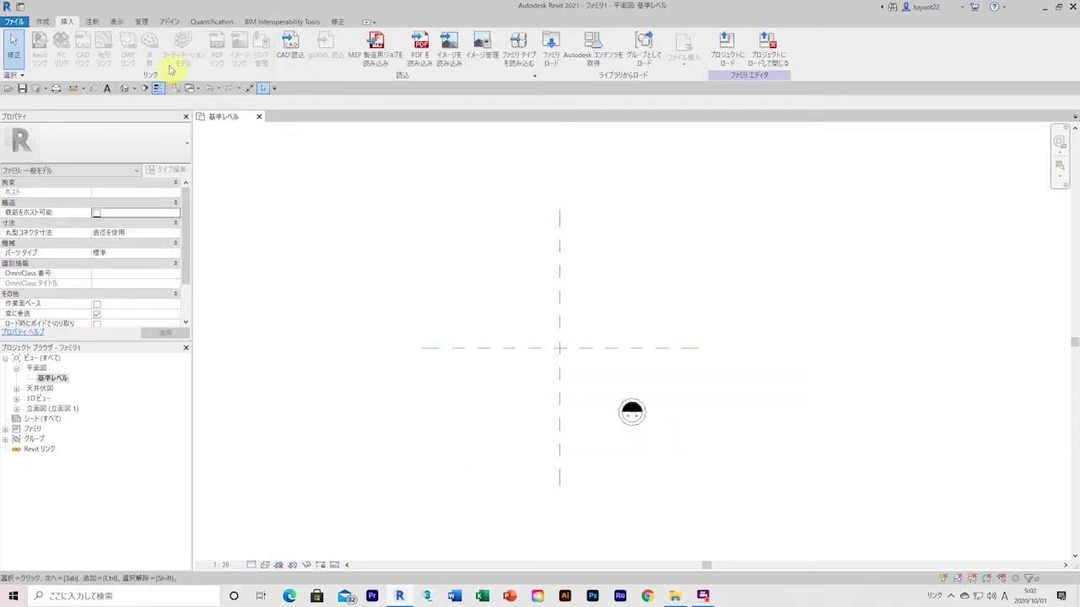
{"action": "left_click", "coordinate": [15, 40]}
{"action": "scroll", "coordinate": [639, 384], "scroll_direction": "up", "scroll_amount": 4}
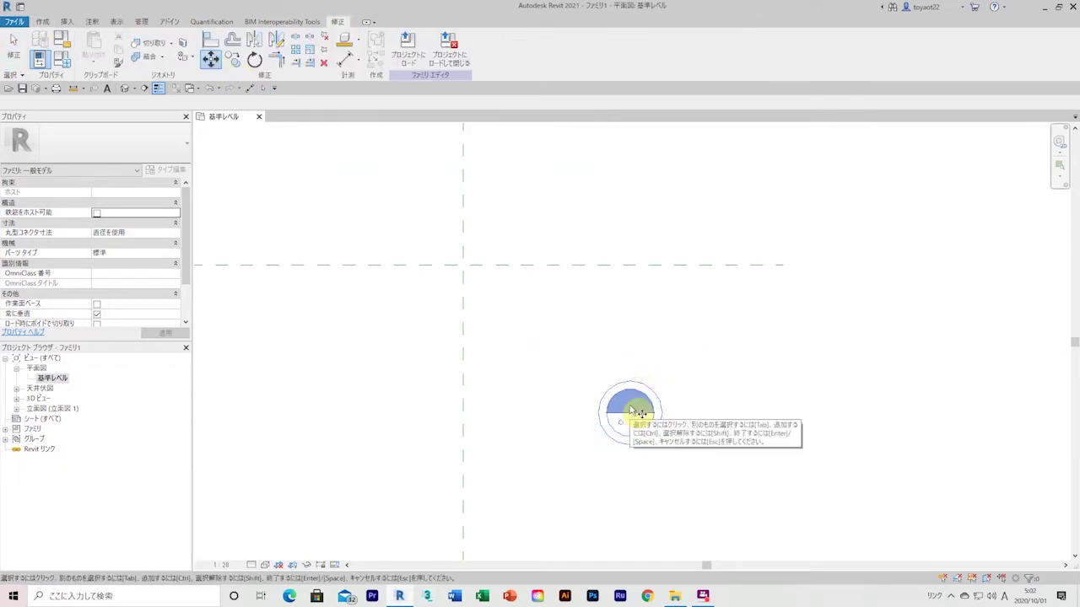
{"action": "scroll", "coordinate": [633, 388], "scroll_direction": "up", "scroll_amount": 3}
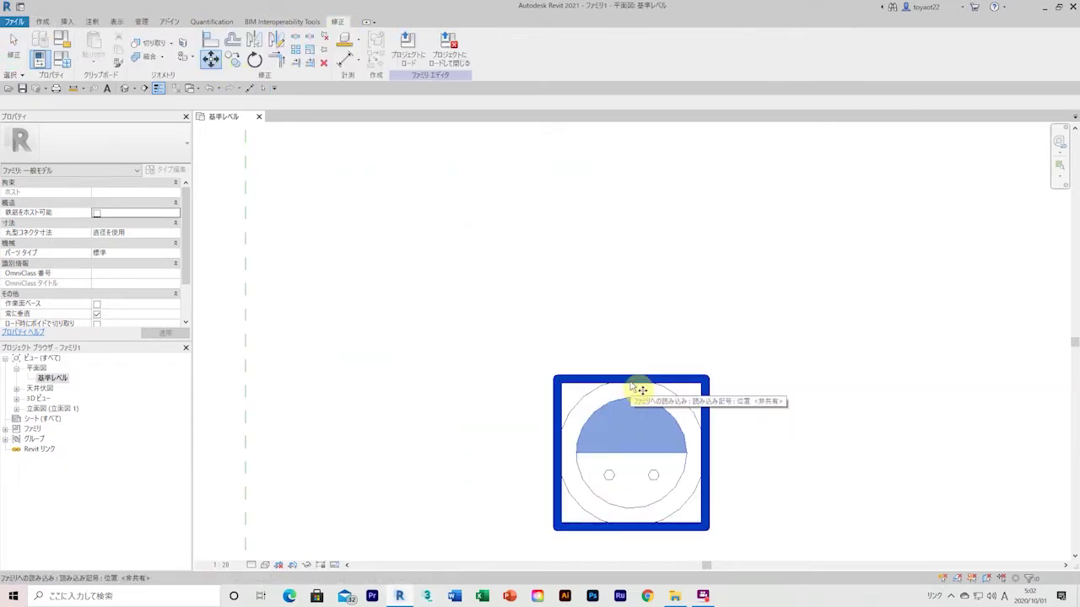
{"action": "left_click", "coordinate": [641, 390]}
{"action": "scroll", "coordinate": [641, 390], "scroll_direction": "down", "scroll_amount": 3}
{"action": "left_click_drag", "start_coordinate": [552, 409], "coordinate": [323, 217]}
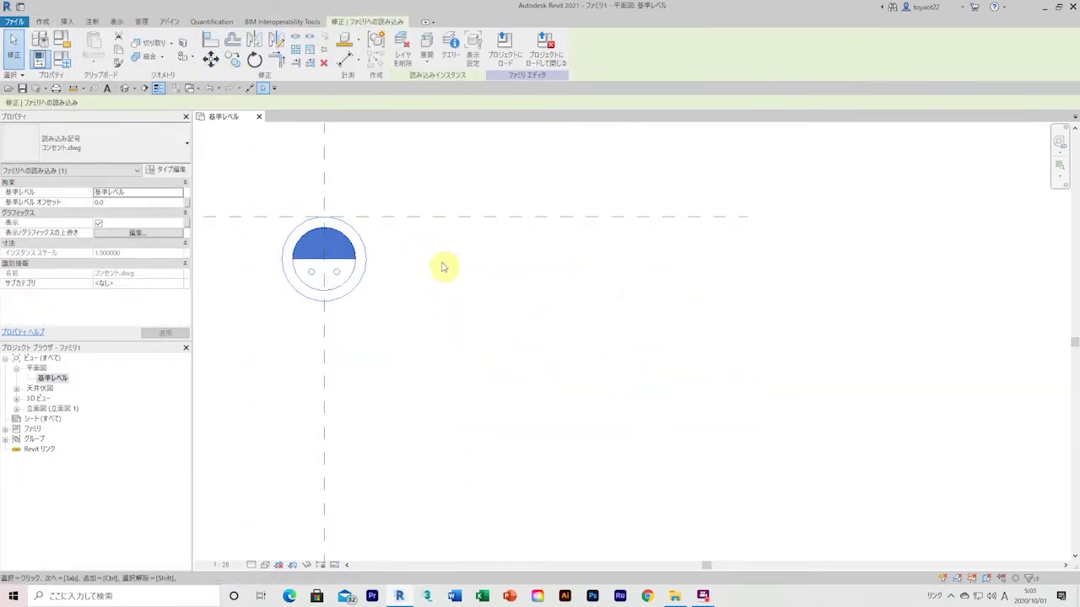
{"action": "scroll", "coordinate": [706, 416], "scroll_direction": "down", "scroll_amount": 1}
{"action": "left_click", "coordinate": [61, 59]}
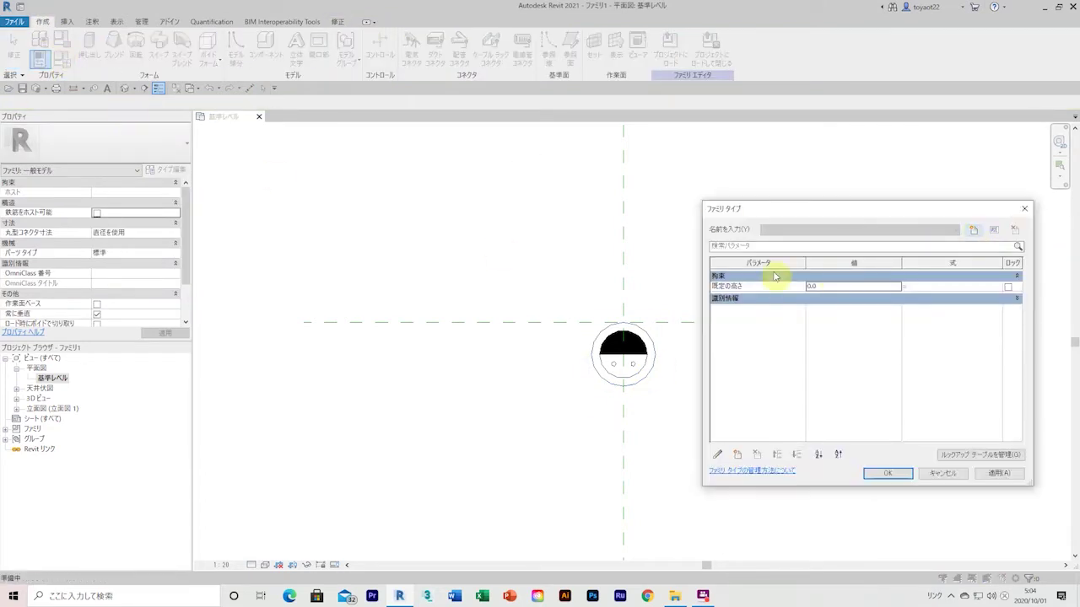
Move the コメント(タイプ) parameter to the top of the identity data group
{"action": "left_click", "coordinate": [749, 298]}
{"action": "left_click", "coordinate": [727, 349]}
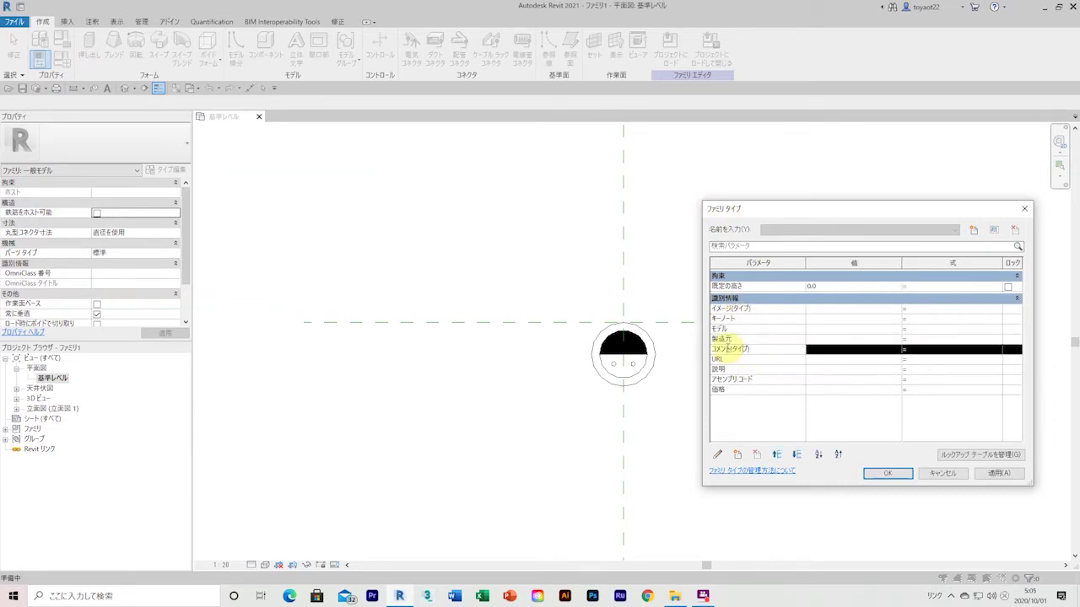
{"action": "left_click", "coordinate": [776, 453]}
{"action": "left_click", "coordinate": [776, 454]}
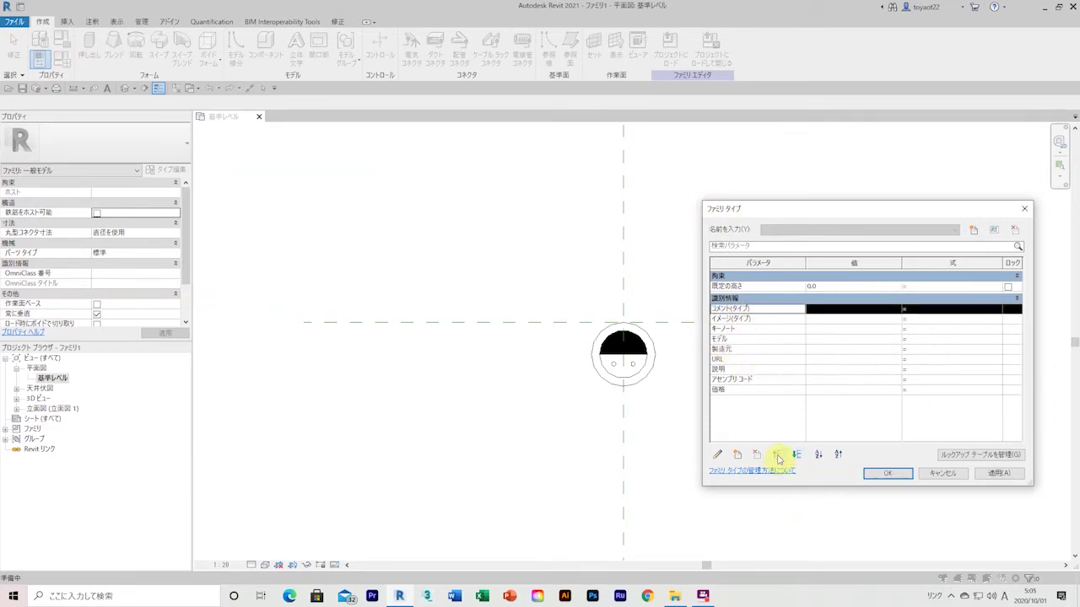
{"action": "key", "text": "Return"}
Create the エアコン用 type with type comment 20（エアコン用）1台
{"action": "left_click", "coordinate": [61, 59]}
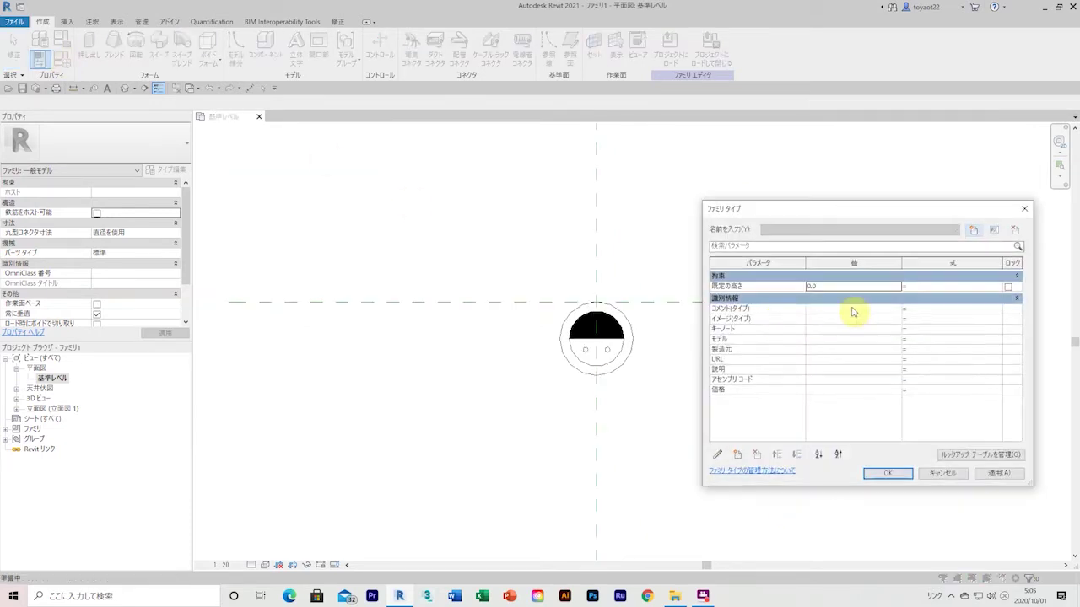
{"action": "type", "text": "エアコン用"}
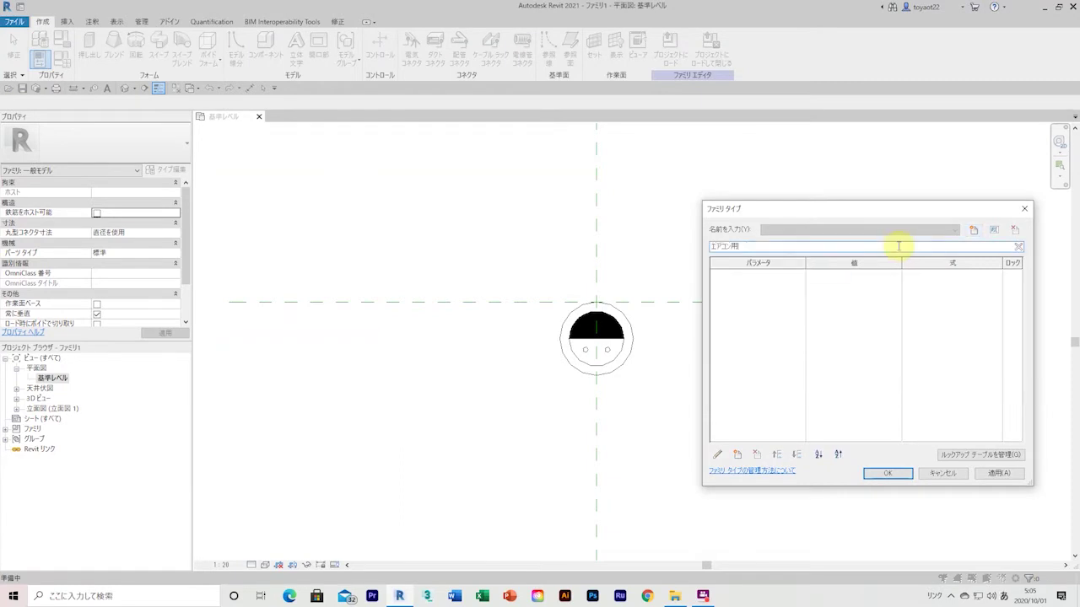
{"action": "left_click", "coordinate": [887, 473]}
{"action": "key", "text": "f"}
{"action": "key", "text": "t"}
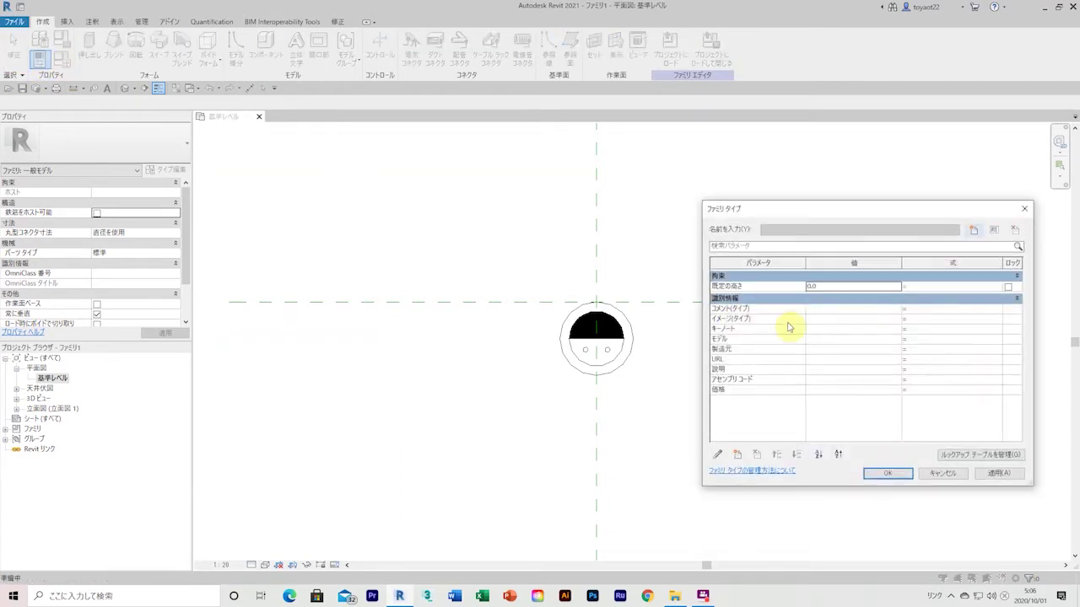
{"action": "left_click", "coordinate": [974, 229]}
{"action": "type", "text": "エアコン用"}
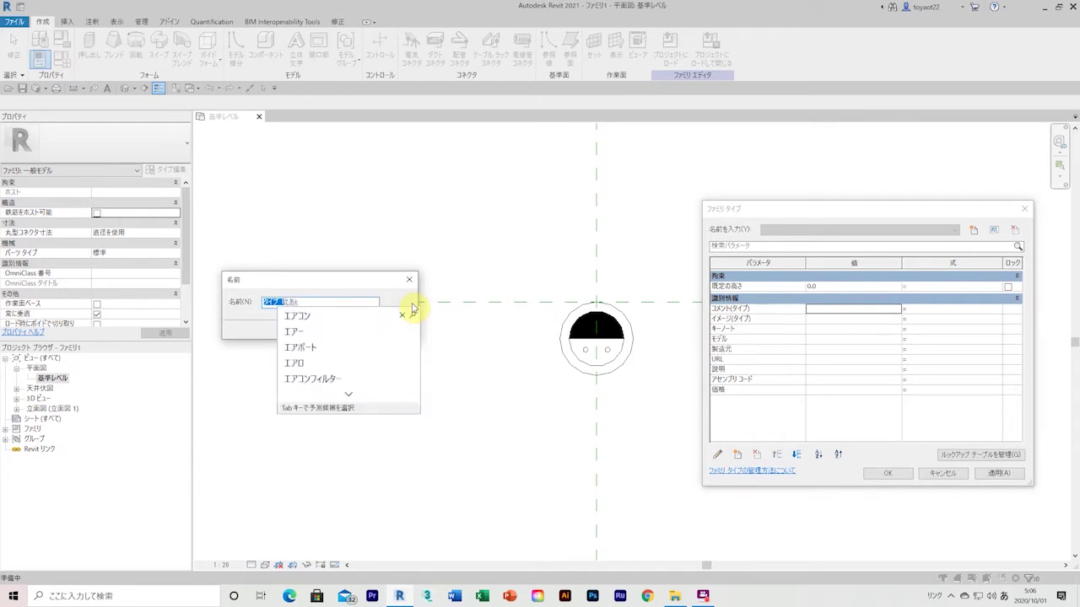
{"action": "left_click", "coordinate": [297, 338]}
{"action": "left_click", "coordinate": [855, 309]}
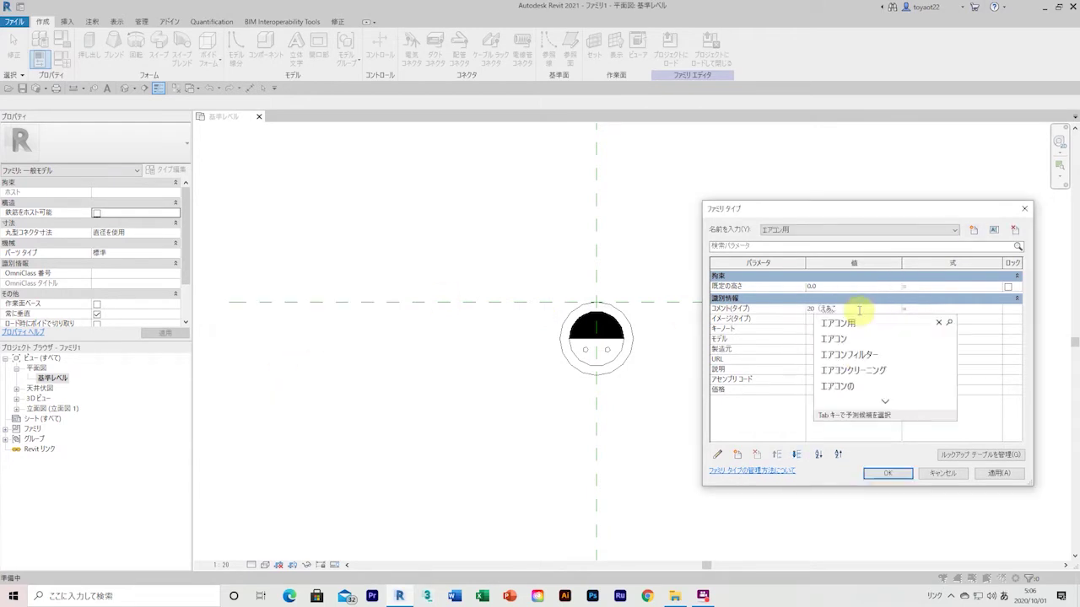
{"action": "type", "text": "20（エアコン用）1台"}
{"action": "left_click", "coordinate": [992, 477]}
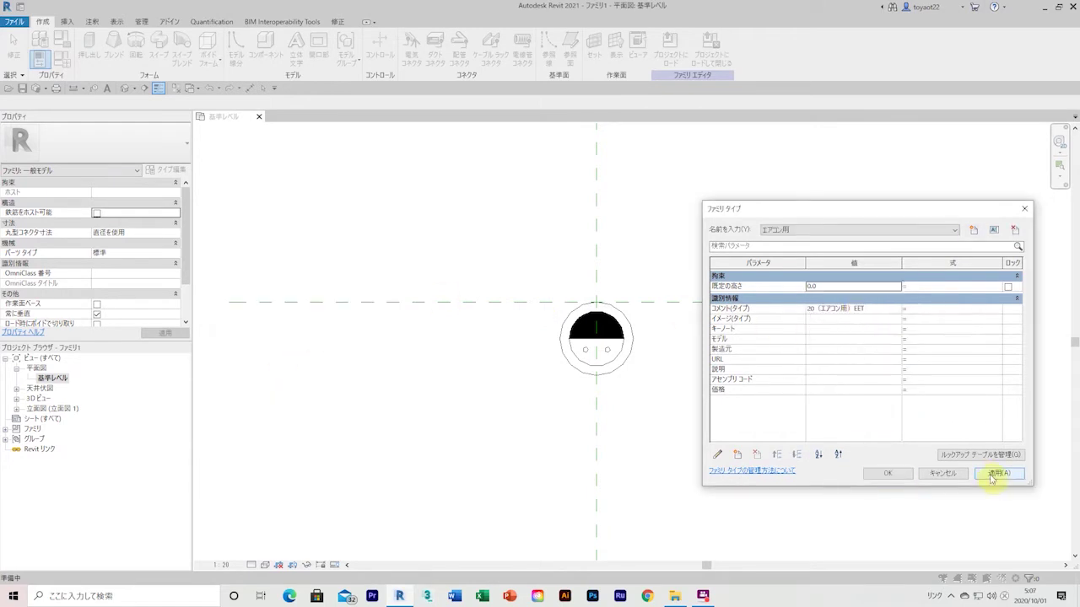
Add types 専用アースなし, 専用アース付 and 電子レンジ用, with comment 2EET（D）, and apply
{"action": "left_click", "coordinate": [974, 229]}
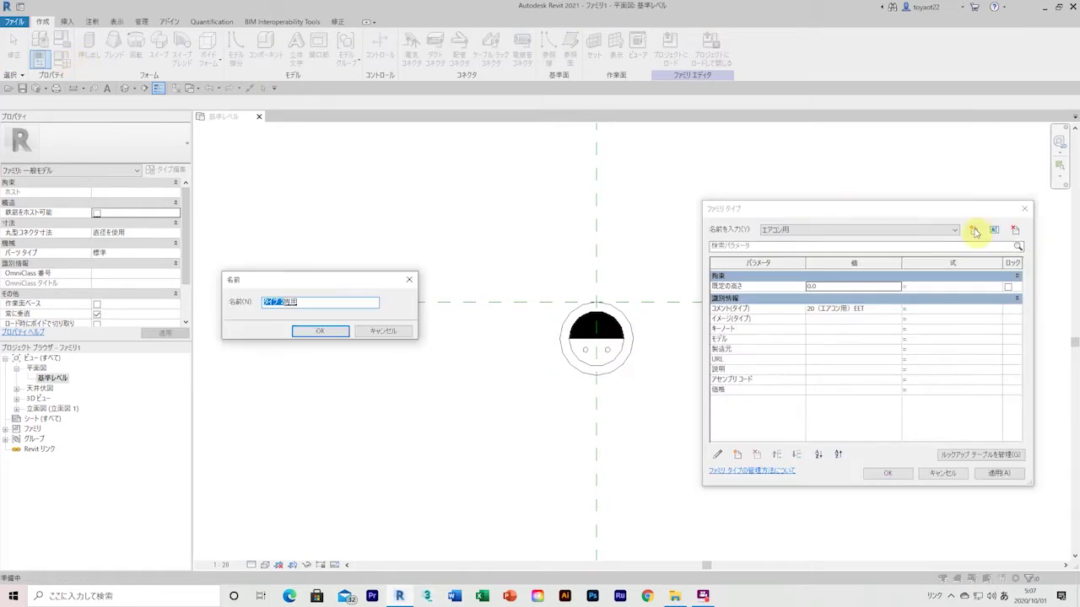
{"action": "type", "text": "アースなし"}
{"action": "key", "text": "Return"}
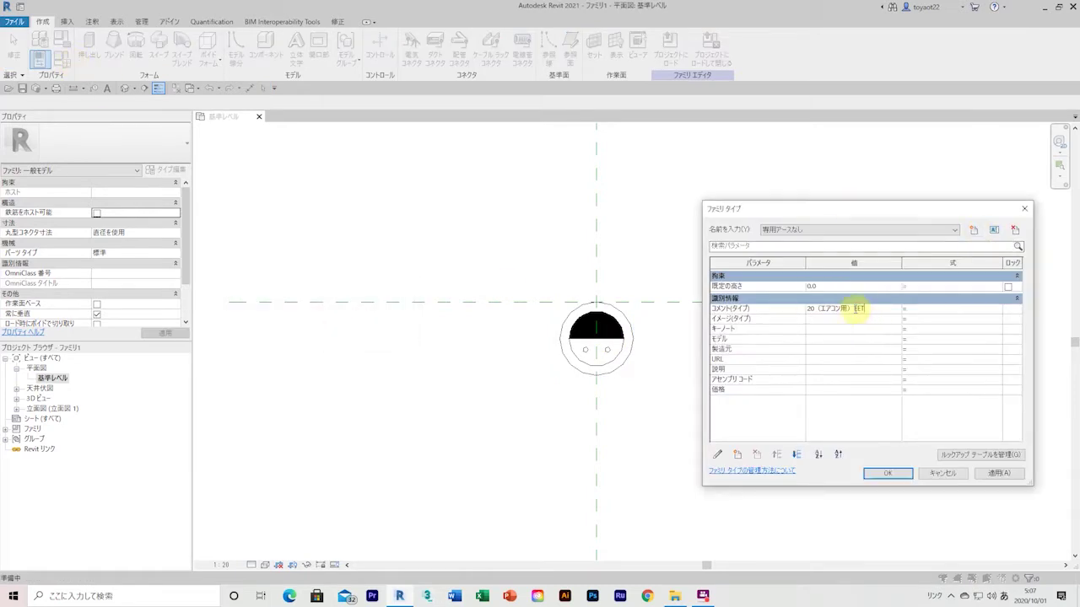
{"action": "left_click", "coordinate": [973, 230]}
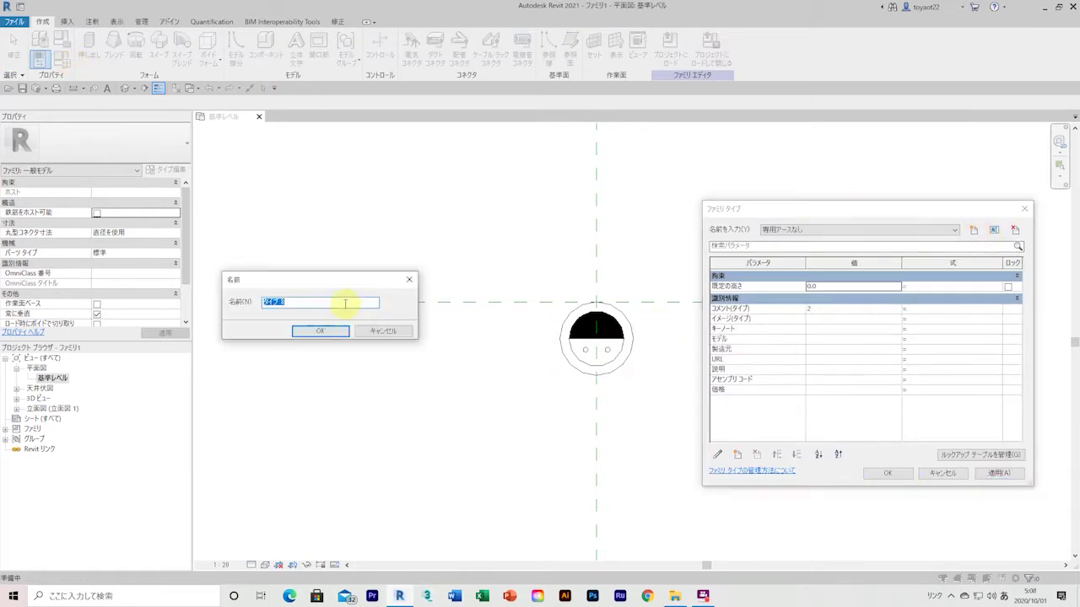
{"action": "type", "text": "専用アース付"}
{"action": "left_click", "coordinate": [322, 332]}
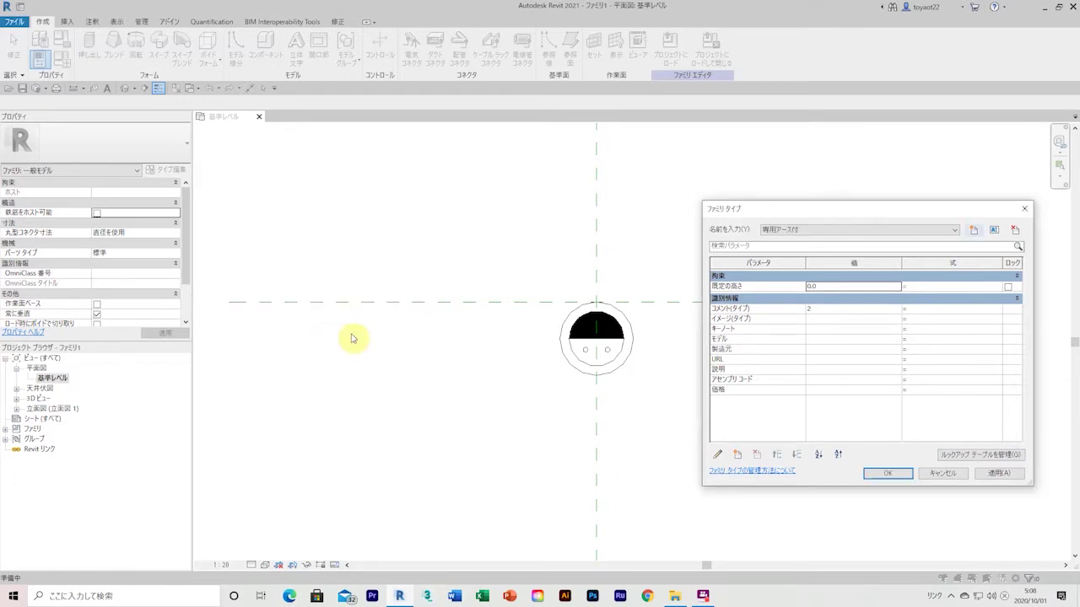
{"action": "left_click", "coordinate": [831, 309]}
{"action": "type", "text": "EET"}
{"action": "left_click", "coordinate": [973, 230]}
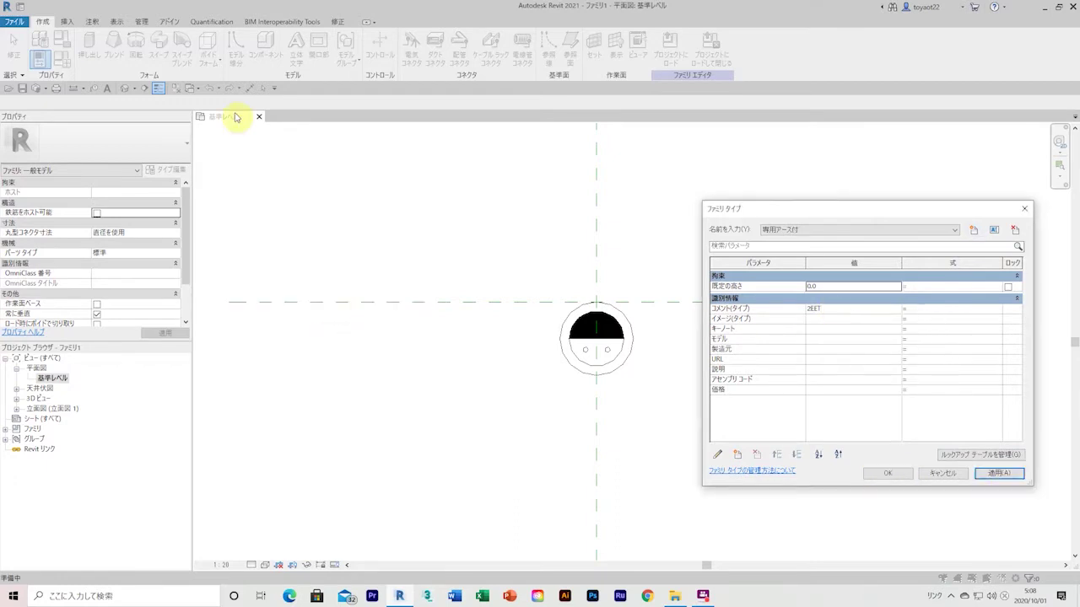
{"action": "left_click", "coordinate": [322, 331]}
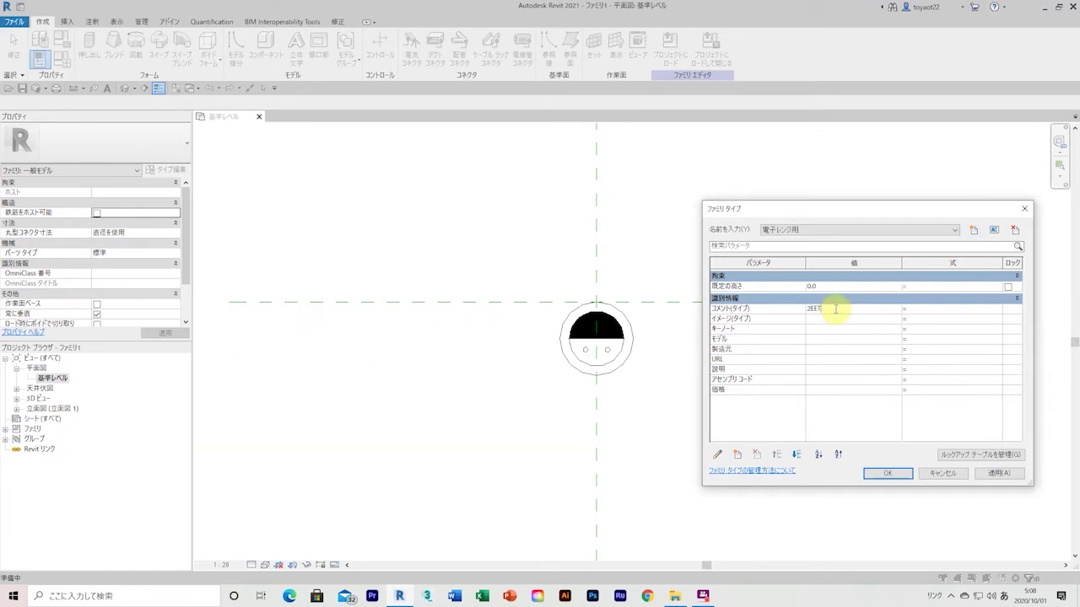
{"action": "left_click", "coordinate": [853, 307]}
{"action": "type", "text": "(1"}
{"action": "left_click", "coordinate": [995, 474]}
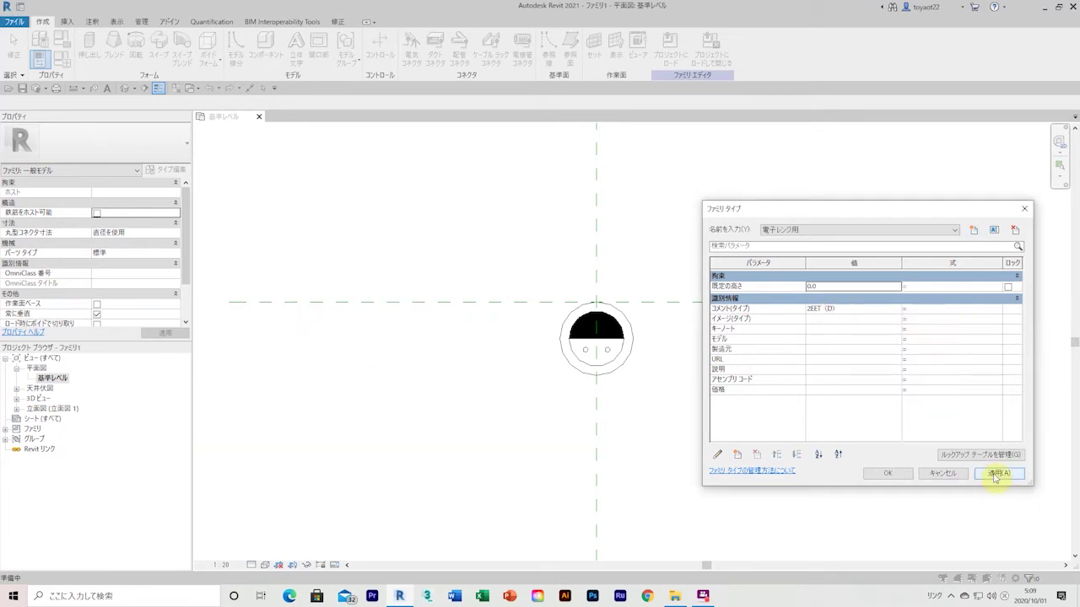
Set the family category to 電気器具 and apply the outlet symbol's visibility settings
{"action": "left_click", "coordinate": [942, 473]}
{"action": "left_click", "coordinate": [63, 42]}
{"action": "scroll", "coordinate": [473, 262], "scroll_direction": "down", "scroll_amount": 3}
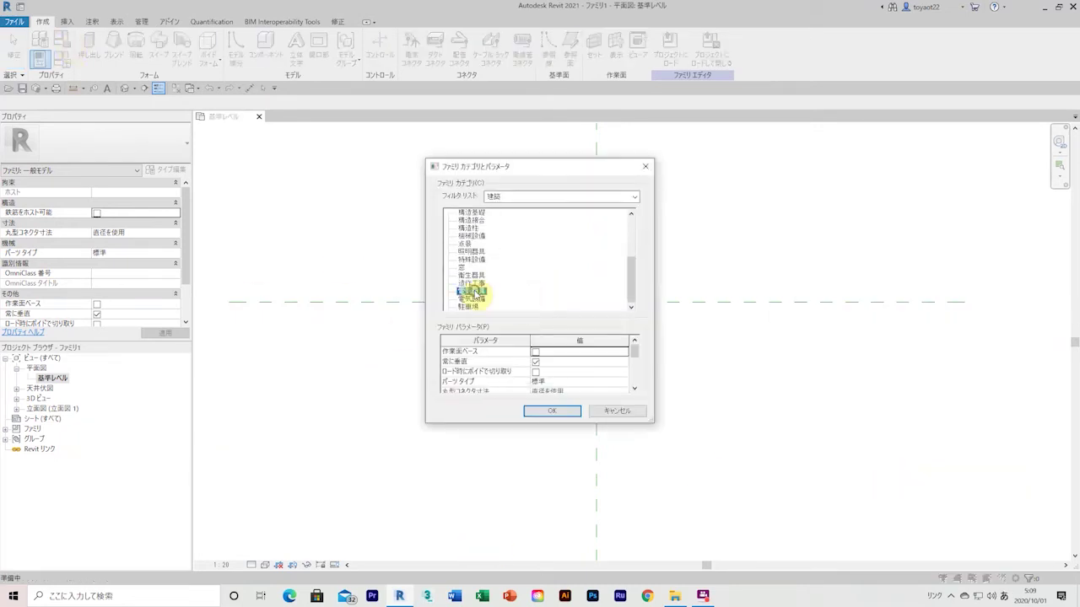
{"action": "left_click", "coordinate": [472, 291]}
{"action": "left_click", "coordinate": [546, 413]}
{"action": "left_click", "coordinate": [579, 362]}
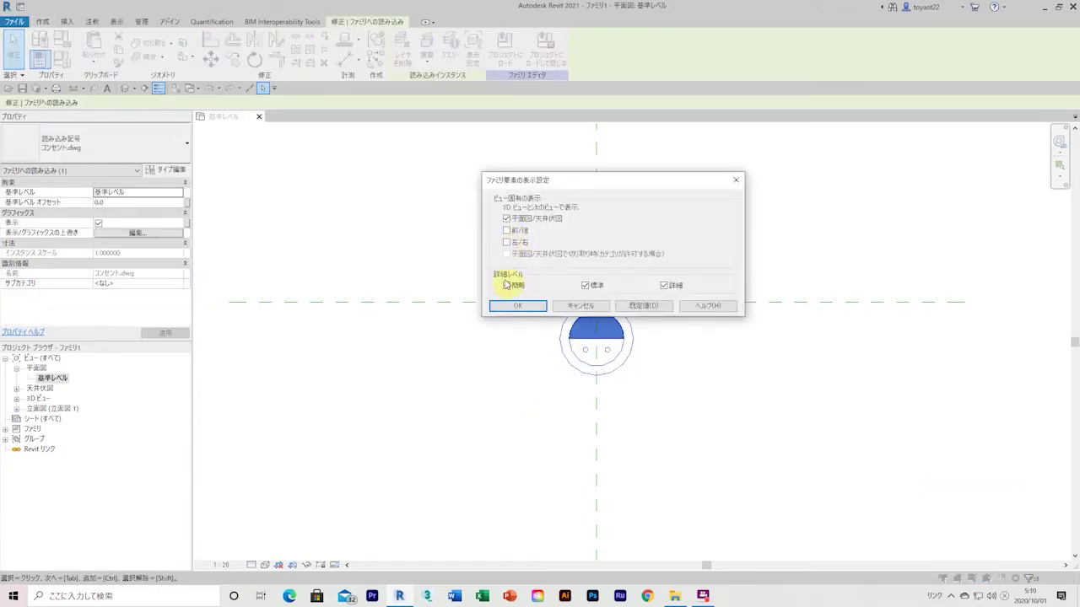
{"action": "left_click", "coordinate": [521, 307]}
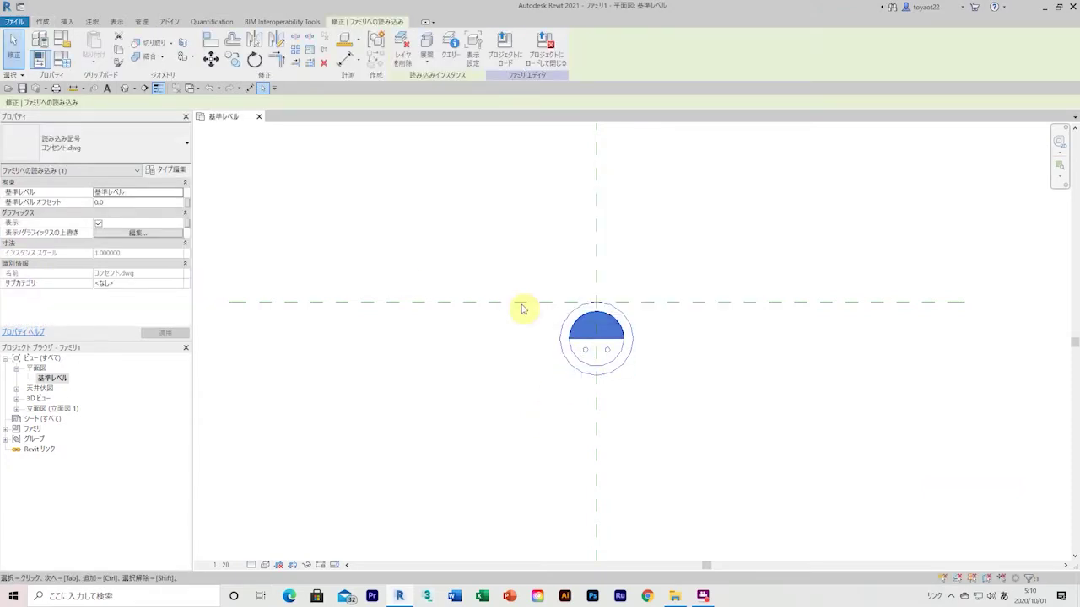
Open the 3D view ビュー 1 and look down on the outlet symbol from the top
{"action": "left_click", "coordinate": [16, 398]}
{"action": "double_click", "coordinate": [45, 409]}
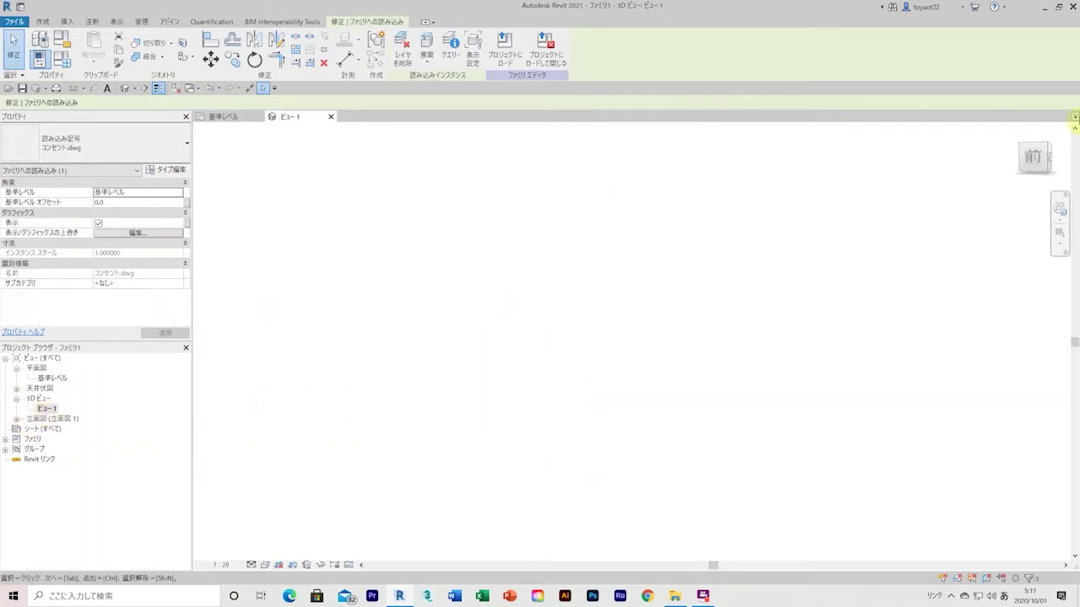
{"action": "left_click", "coordinate": [1037, 145]}
{"action": "scroll", "coordinate": [715, 295], "scroll_direction": "down", "scroll_amount": 4}
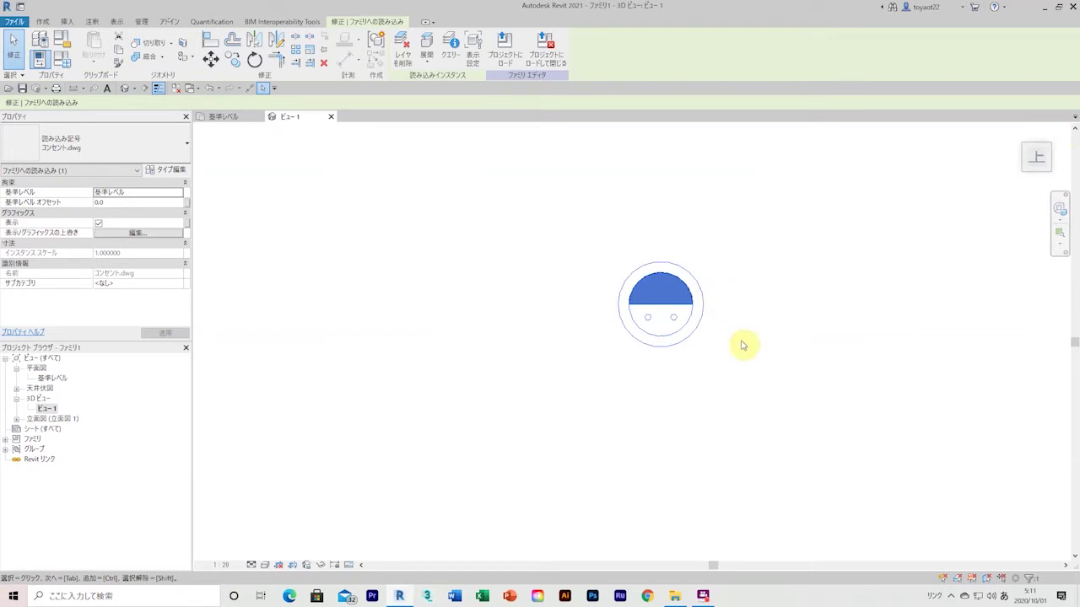
Save the family as コンセント専用(練習).rfa in chapter5 with 3D ビュー: ビュー 1 as thumbnail
{"action": "left_click", "coordinate": [13, 21]}
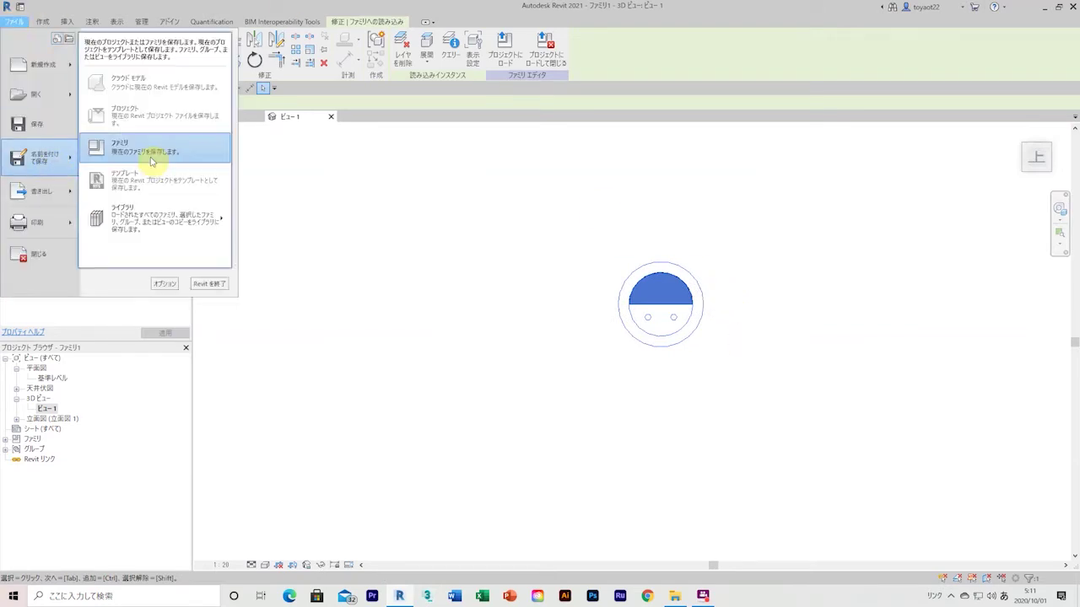
{"action": "left_click", "coordinate": [152, 163]}
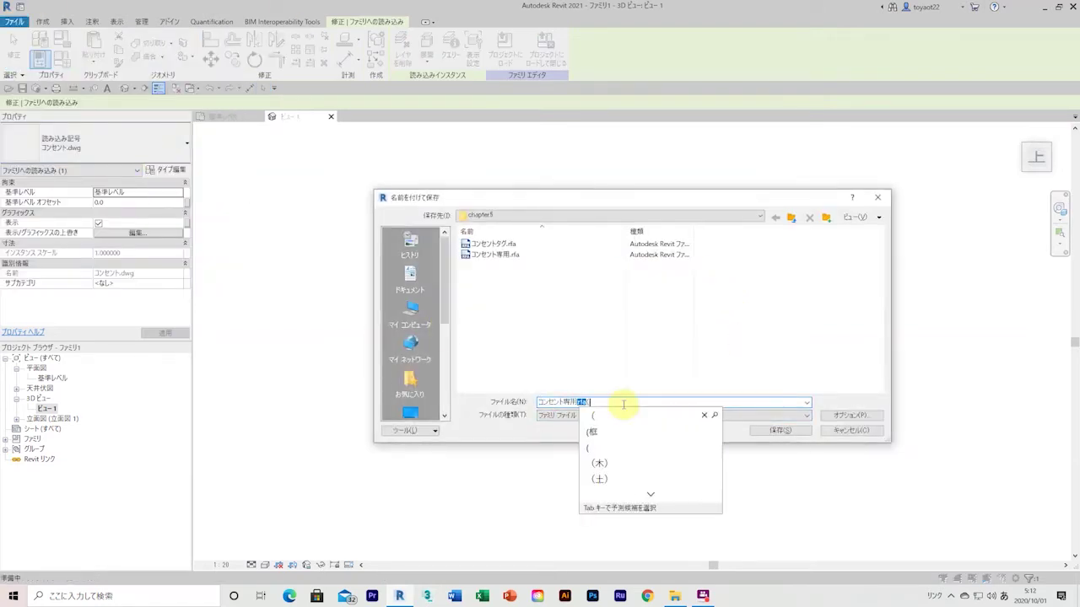
{"action": "type", "text": "コンセント専用(練習).rfa"}
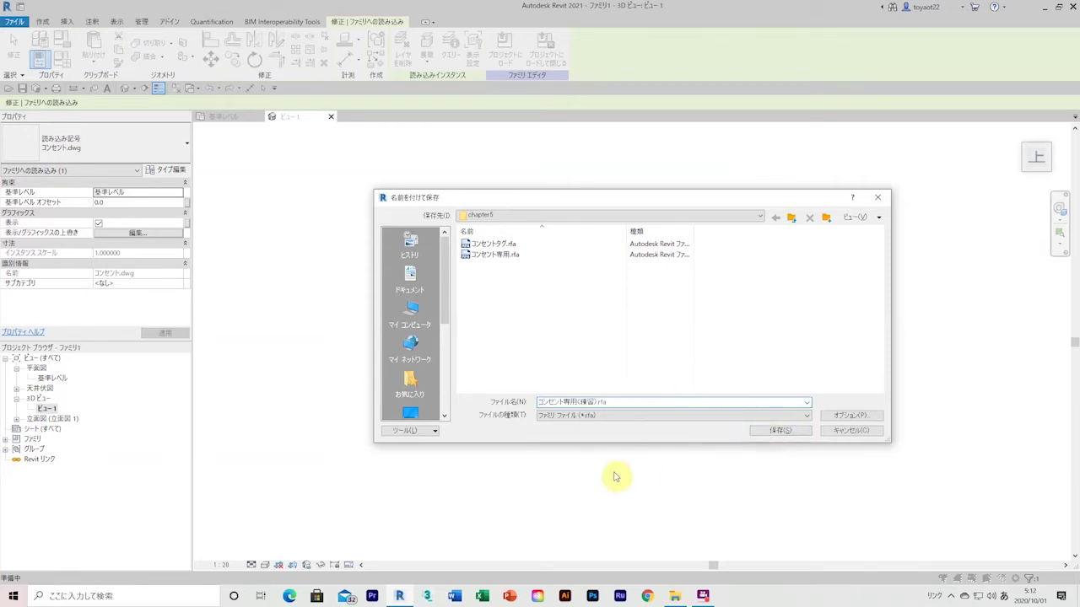
{"action": "left_click", "coordinate": [852, 415]}
{"action": "left_click", "coordinate": [715, 358]}
{"action": "left_click", "coordinate": [696, 365]}
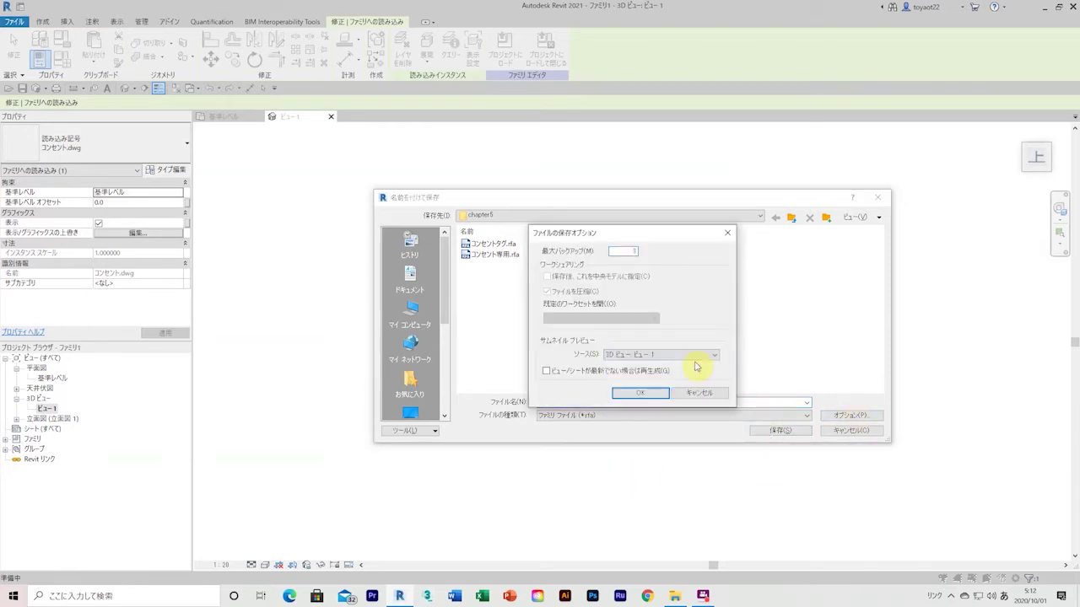
{"action": "left_click", "coordinate": [656, 396]}
{"action": "left_click", "coordinate": [780, 431]}
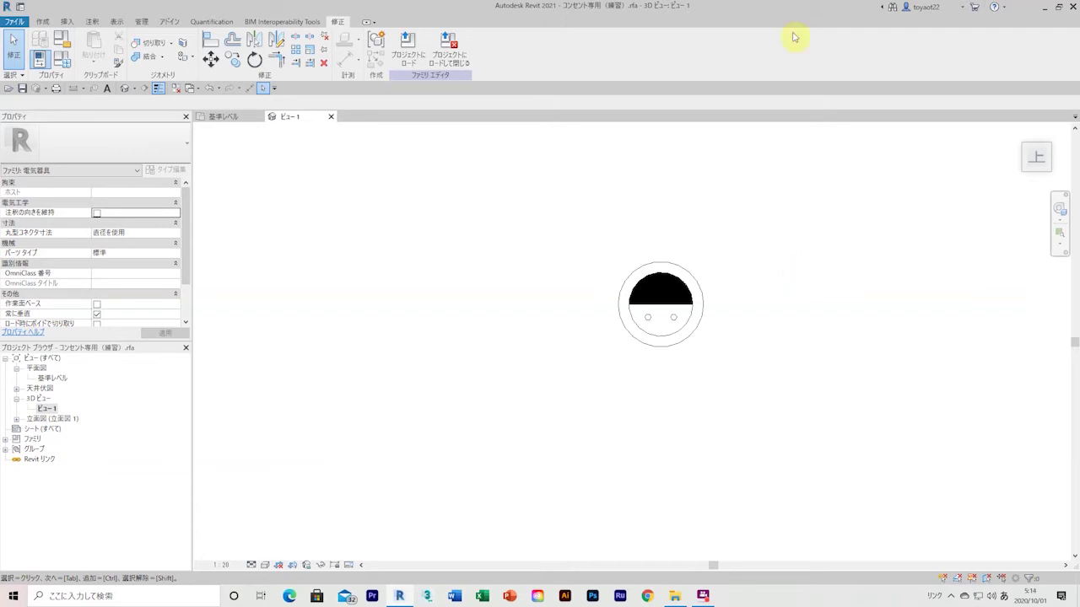
{"action": "left_click", "coordinate": [14, 21]}
Start a new family and browse the template folders to the Japanese templates folder
{"action": "left_click", "coordinate": [132, 112]}
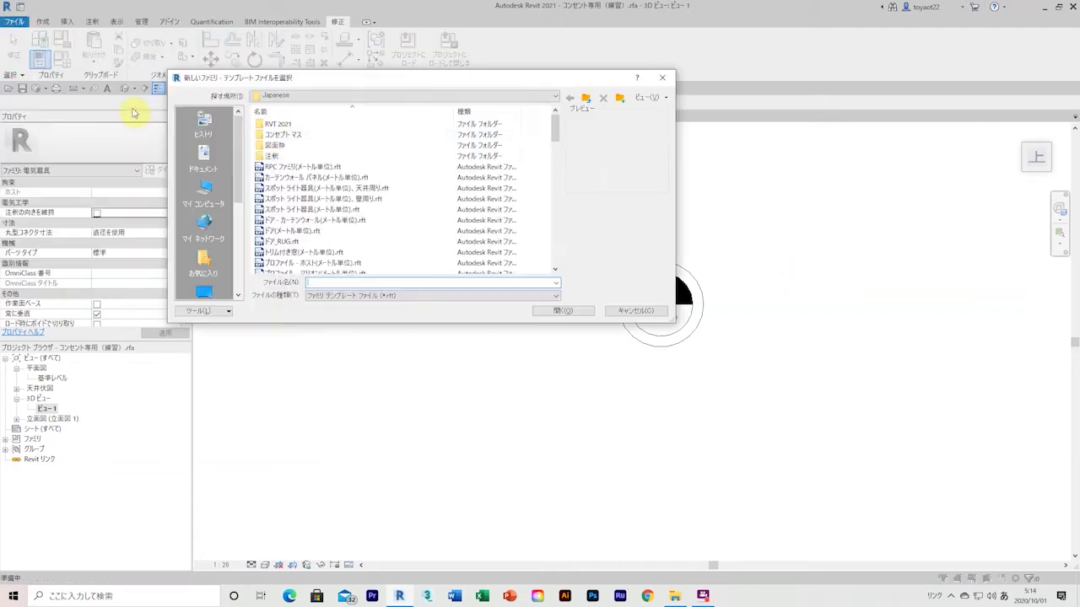
{"action": "scroll", "coordinate": [373, 217], "scroll_direction": "down", "scroll_amount": 10}
{"action": "scroll", "coordinate": [342, 226], "scroll_direction": "down", "scroll_amount": 5}
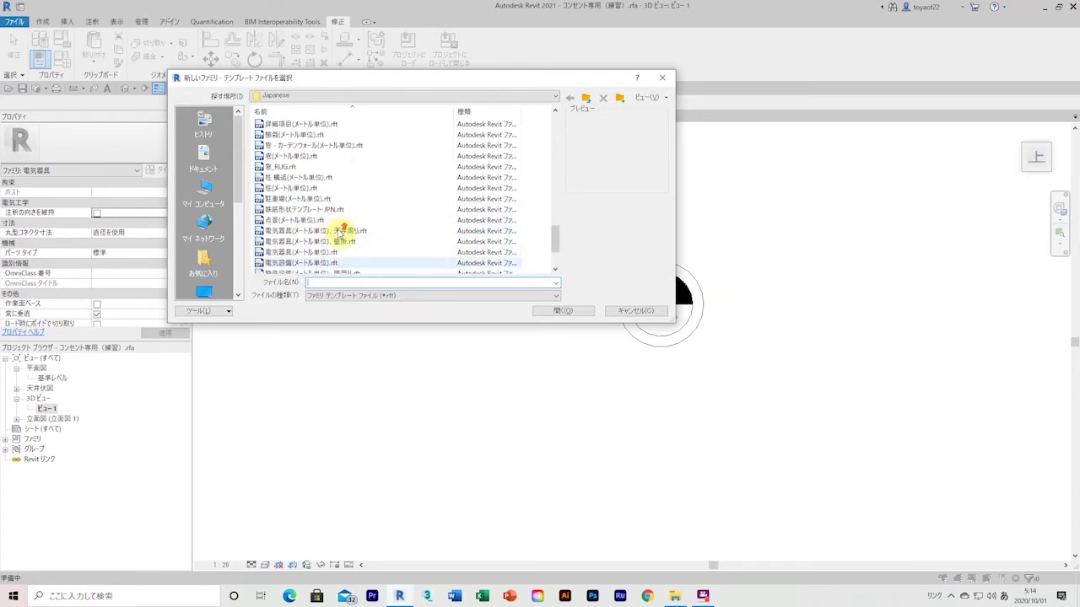
{"action": "scroll", "coordinate": [339, 231], "scroll_direction": "up", "scroll_amount": 15}
{"action": "double_click", "coordinate": [291, 135]}
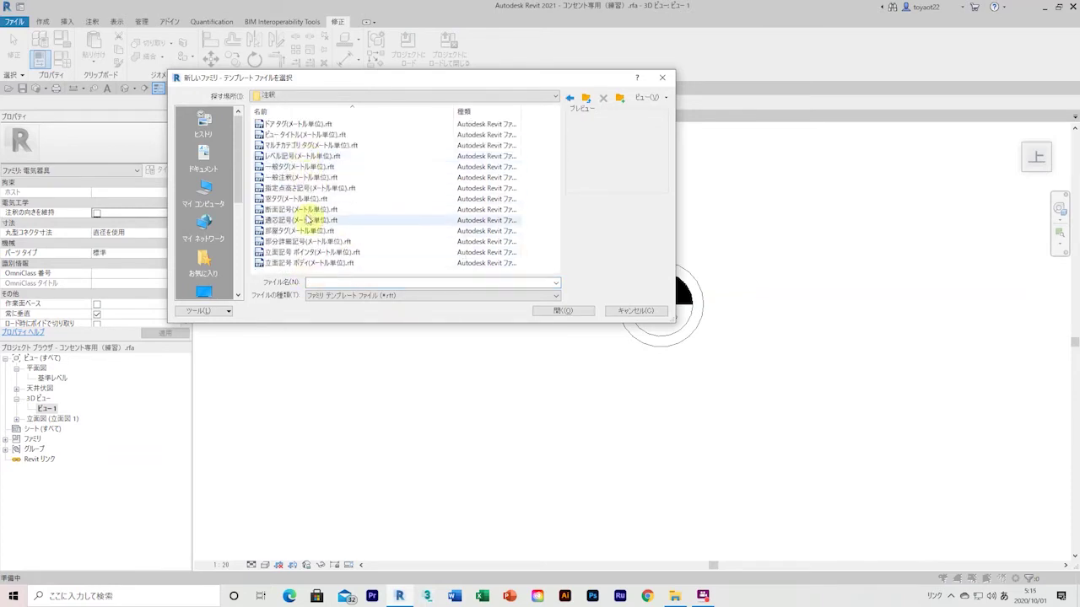
{"action": "left_click", "coordinate": [569, 99]}
{"action": "left_click", "coordinate": [570, 100]}
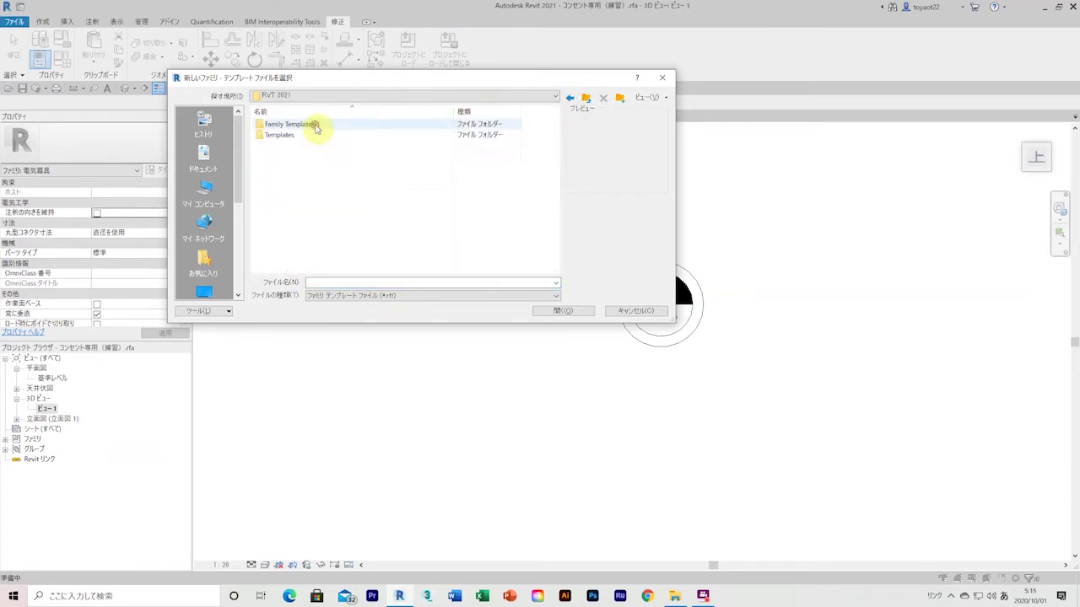
{"action": "double_click", "coordinate": [313, 128]}
{"action": "key", "text": "BackSpace"}
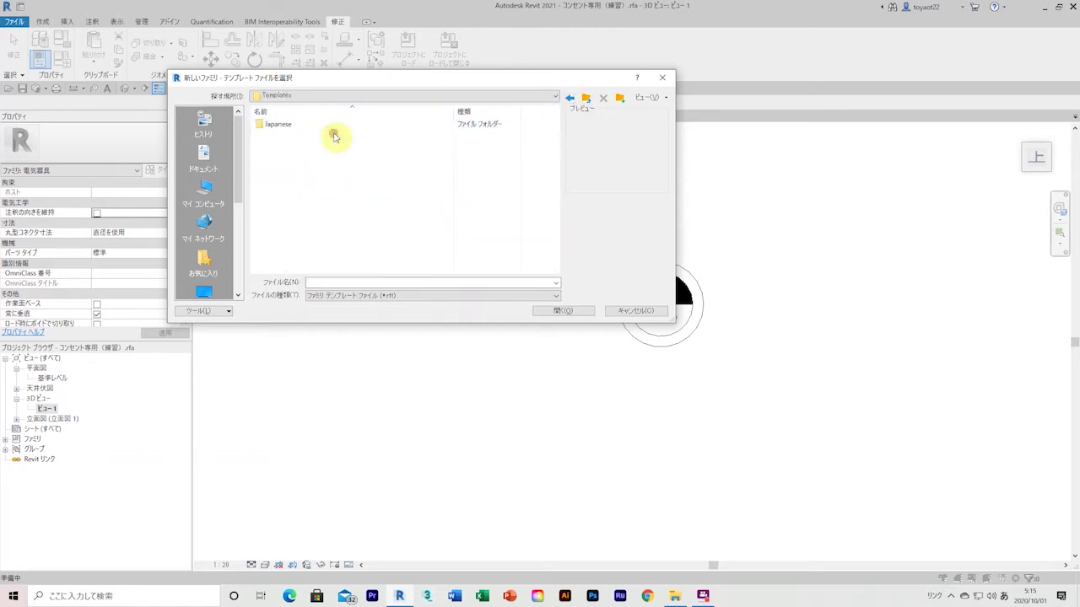
{"action": "double_click", "coordinate": [333, 128]}
Open the 注釈 annotation template folder containing the electrical equipment tag template
{"action": "scroll", "coordinate": [355, 183], "scroll_direction": "down", "scroll_amount": 10}
{"action": "scroll", "coordinate": [354, 183], "scroll_direction": "up", "scroll_amount": 10}
{"action": "double_click", "coordinate": [329, 197]}
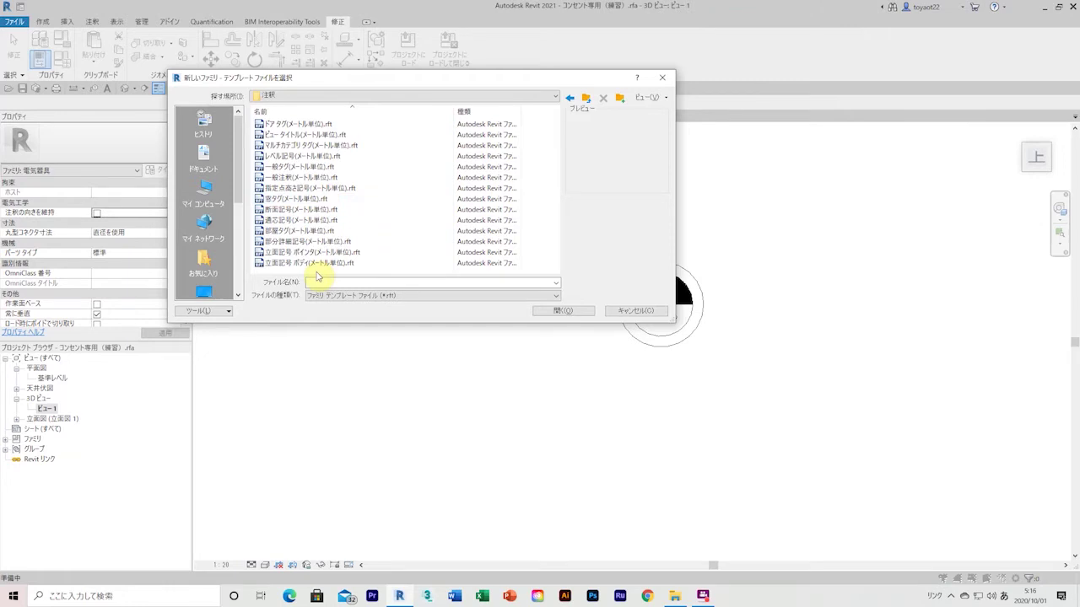
{"action": "left_click", "coordinate": [361, 96]}
{"action": "left_click", "coordinate": [341, 141]}
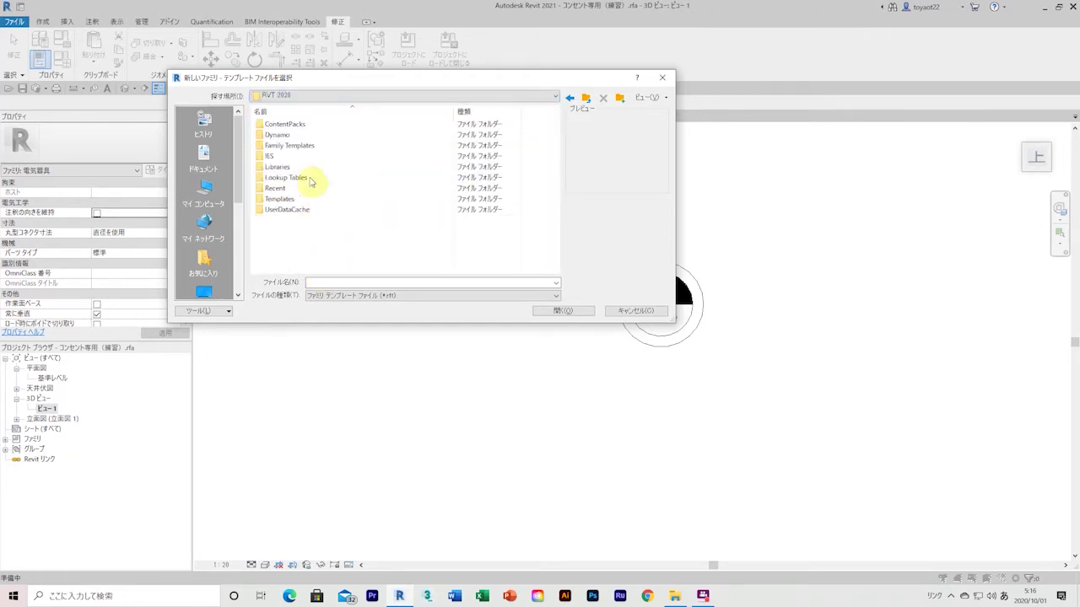
{"action": "key", "text": "alt+Left"}
{"action": "scroll", "coordinate": [316, 194], "scroll_direction": "down", "scroll_amount": 3}
Create the tag family and place a label showing the コメント(タイプ) parameter
{"action": "double_click", "coordinate": [319, 202]}
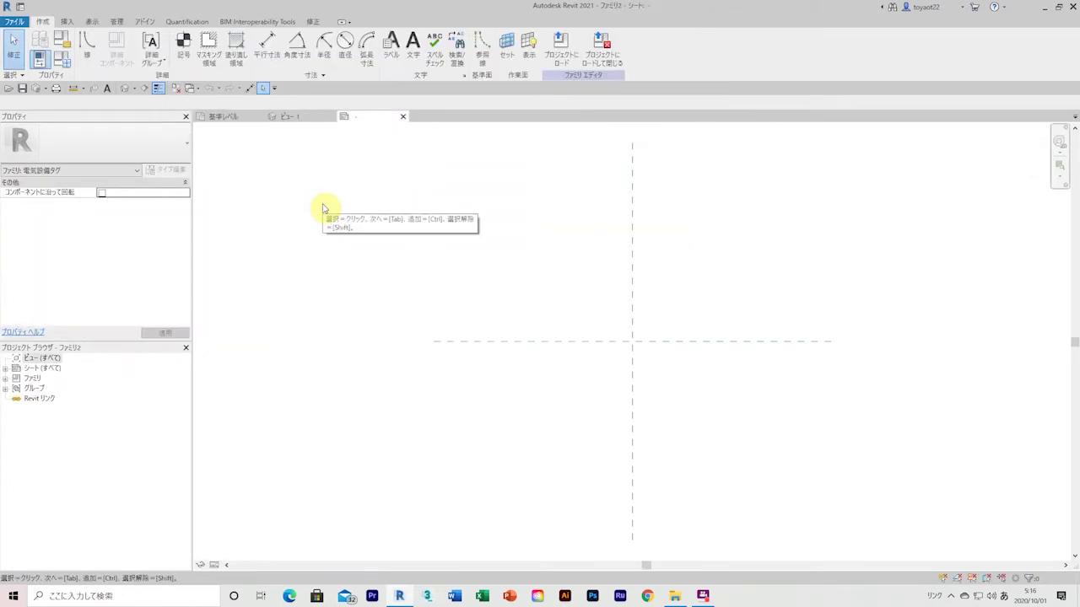
{"action": "left_click", "coordinate": [388, 53]}
{"action": "left_click", "coordinate": [526, 414]}
{"action": "double_click", "coordinate": [314, 335]}
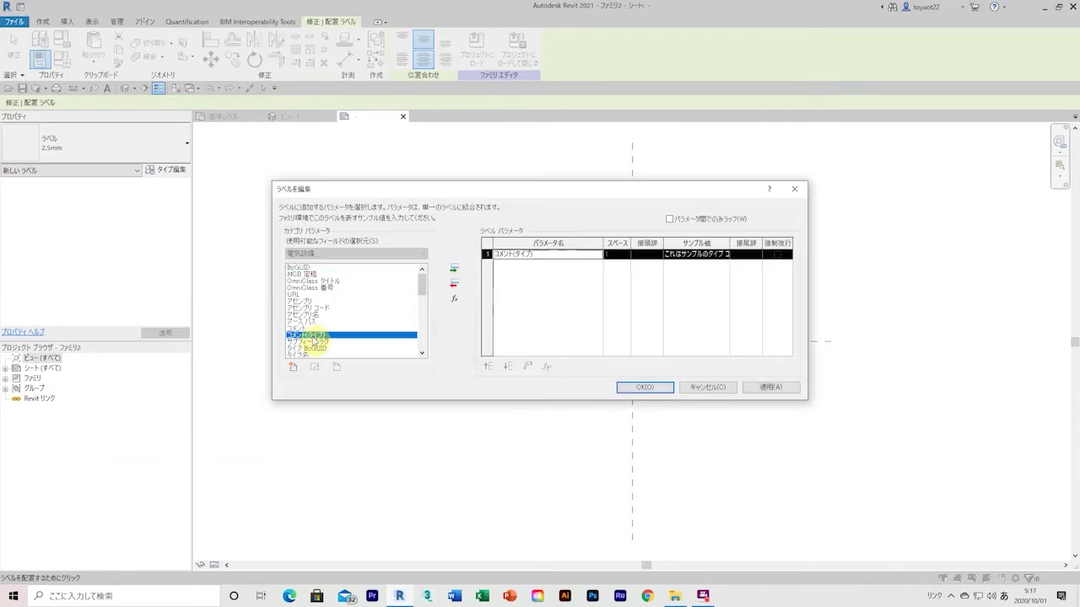
{"action": "left_click", "coordinate": [645, 387]}
{"action": "scroll", "coordinate": [550, 432], "scroll_direction": "up", "scroll_amount": 3}
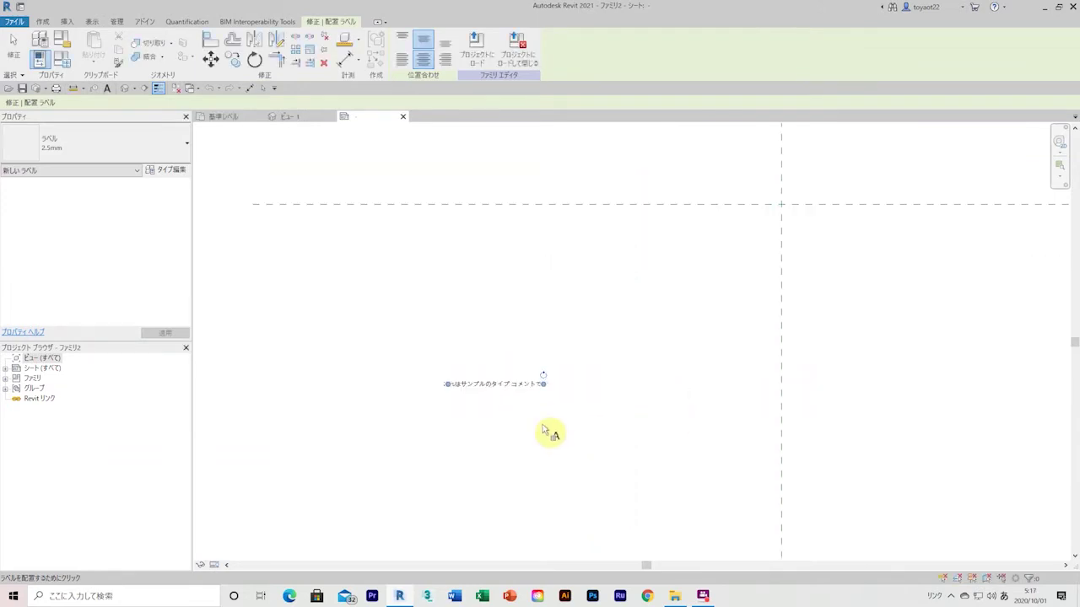
{"action": "left_click", "coordinate": [491, 386]}
Give the label a new duplicated 1mm type and move it onto the reference-line intersection
{"action": "left_click", "coordinate": [168, 169]}
{"action": "left_click", "coordinate": [954, 220]}
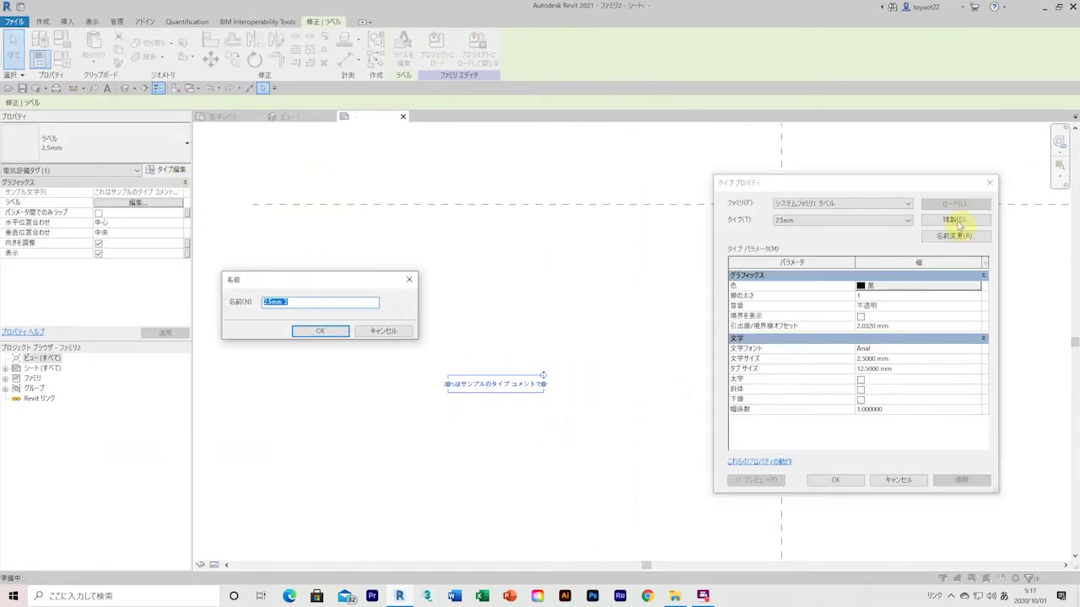
{"action": "type", "text": "1mm"}
{"action": "key", "text": "Return"}
{"action": "left_click", "coordinate": [320, 331]}
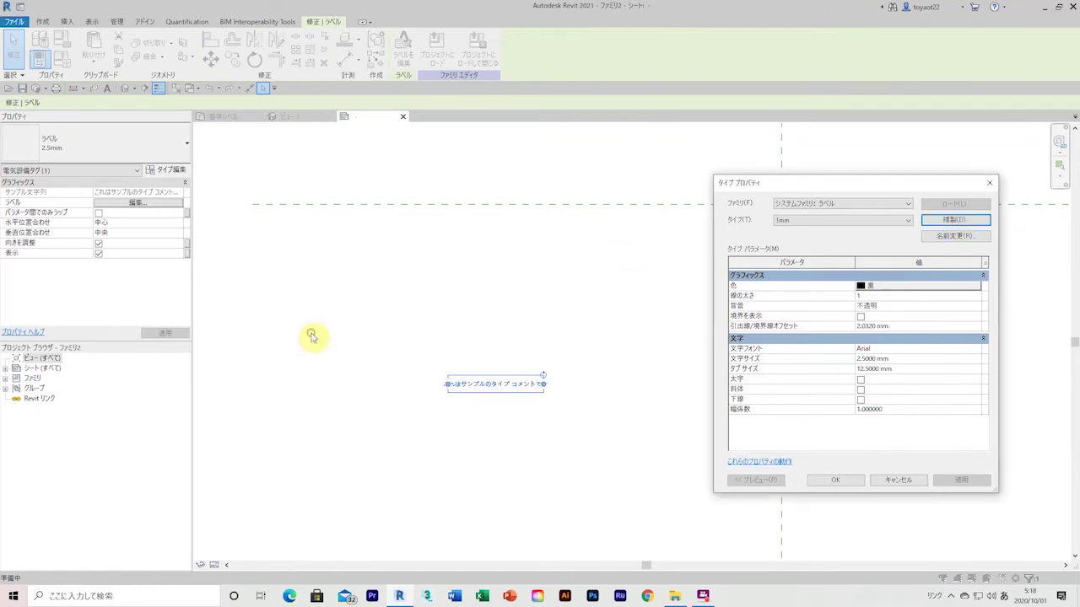
{"action": "left_click", "coordinate": [835, 480]}
{"action": "left_click_drag", "start_coordinate": [523, 381], "coordinate": [815, 208]}
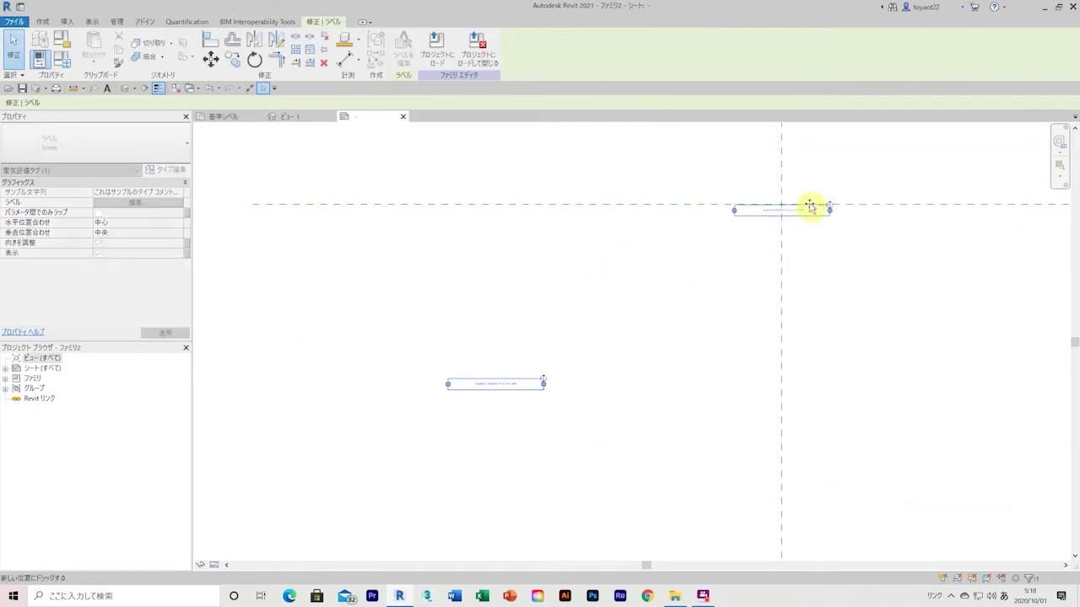
{"action": "scroll", "coordinate": [814, 208], "scroll_direction": "up", "scroll_amount": 3}
{"action": "left_click", "coordinate": [811, 337]}
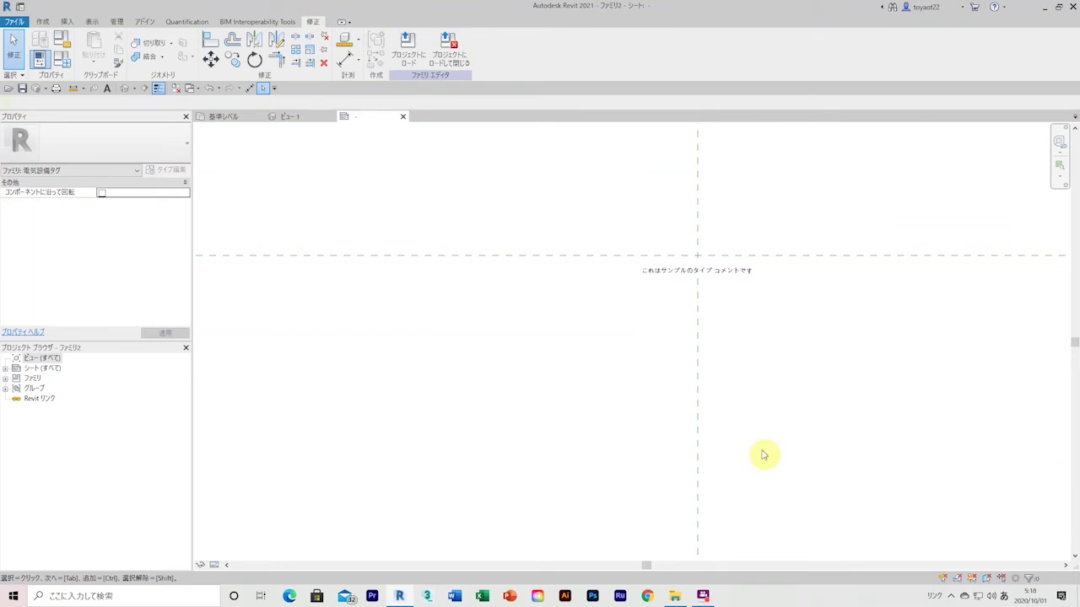
Set the tag family category to 電気設備タグ using the FC shortcut
{"action": "key", "text": "f"}
{"action": "key", "text": "c"}
{"action": "left_click", "coordinate": [490, 300]}
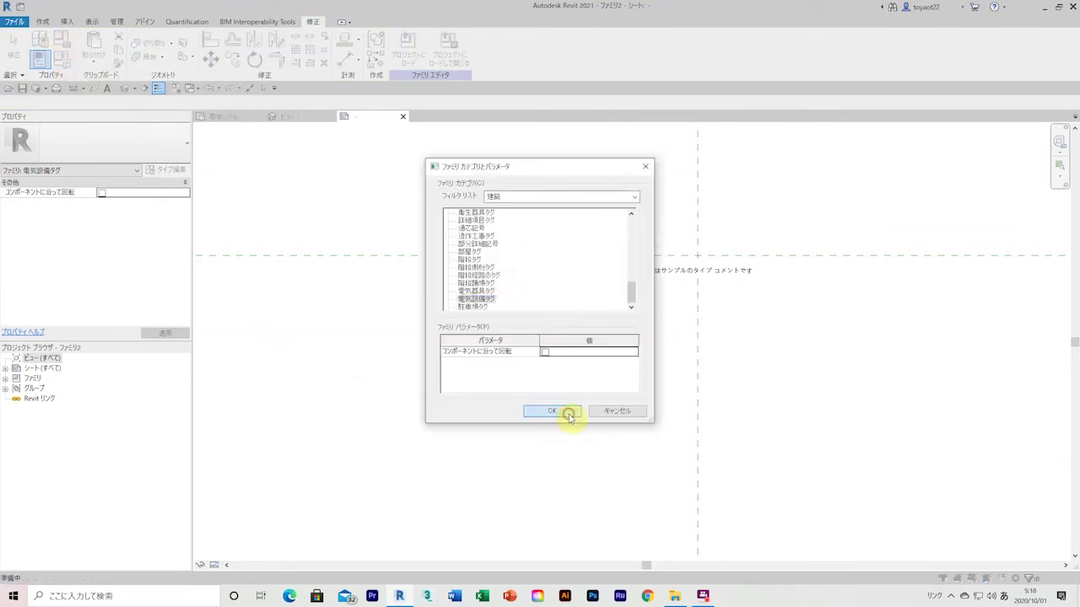
{"action": "left_click", "coordinate": [569, 416]}
Save the tag family as コンセントタグ(練習).rfa
{"action": "left_click", "coordinate": [14, 21]}
{"action": "left_click", "coordinate": [152, 152]}
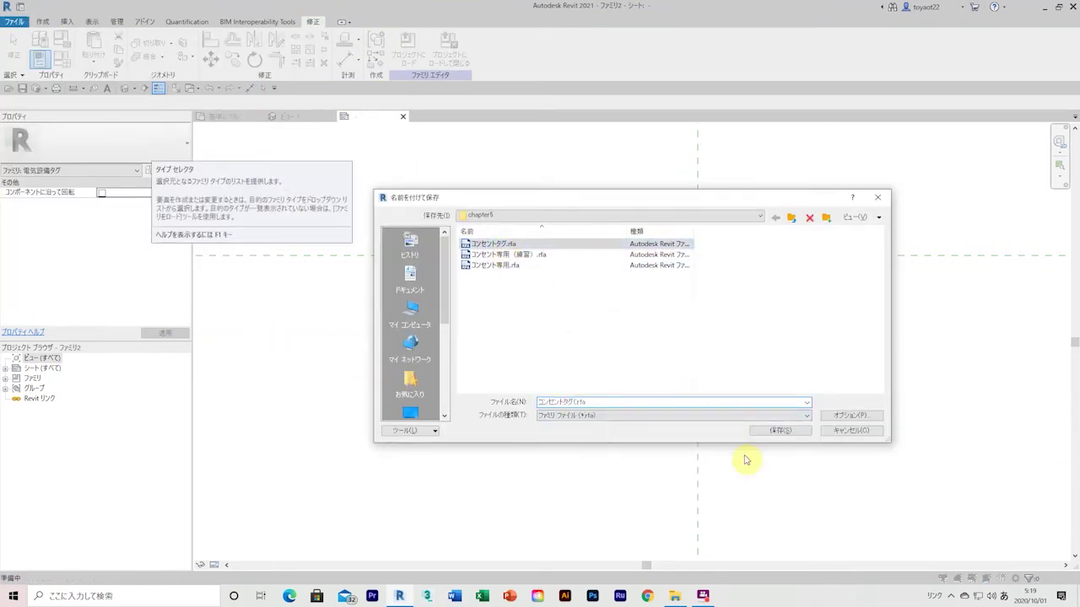
{"action": "left_click", "coordinate": [778, 431]}
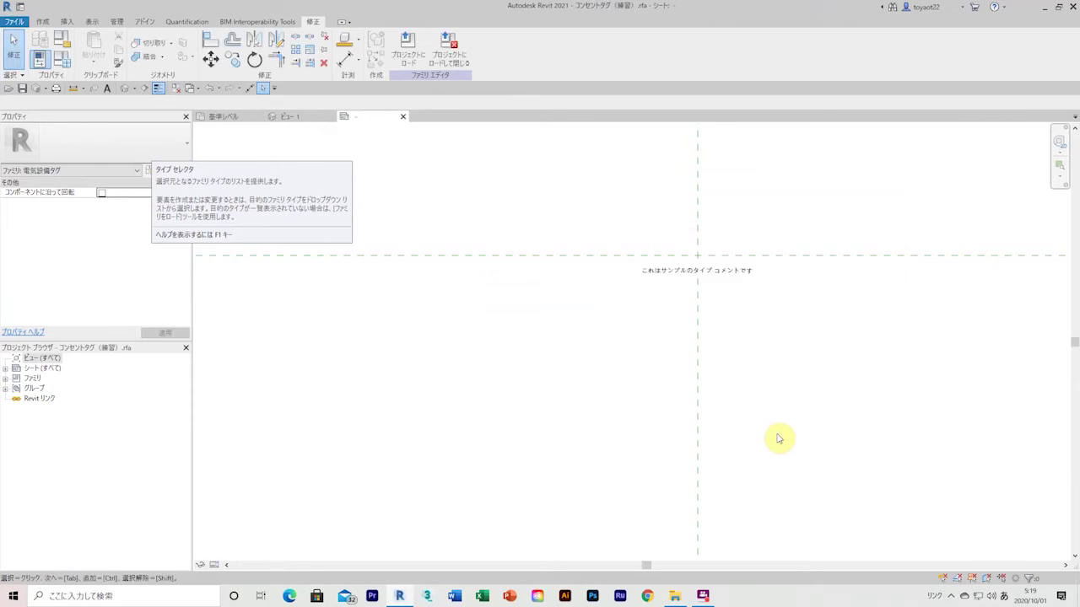
Start a new project and draw a wall in the Level 1 plan
{"action": "left_click", "coordinate": [222, 118]}
{"action": "left_click", "coordinate": [14, 21]}
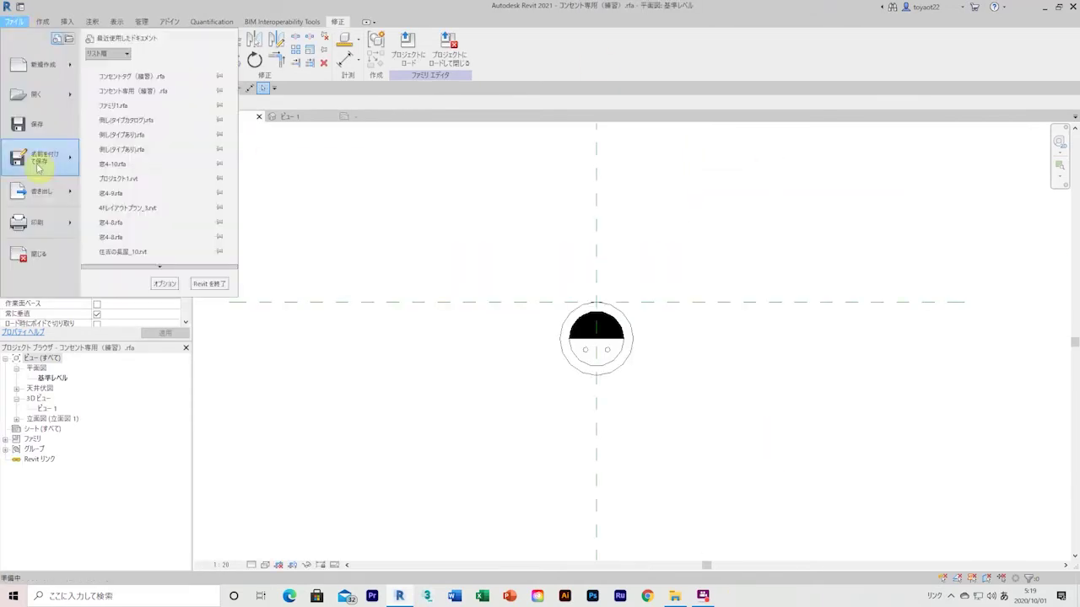
{"action": "left_click", "coordinate": [36, 46]}
{"action": "left_click", "coordinate": [509, 333]}
{"action": "key", "text": "w"}
{"action": "key", "text": "a"}
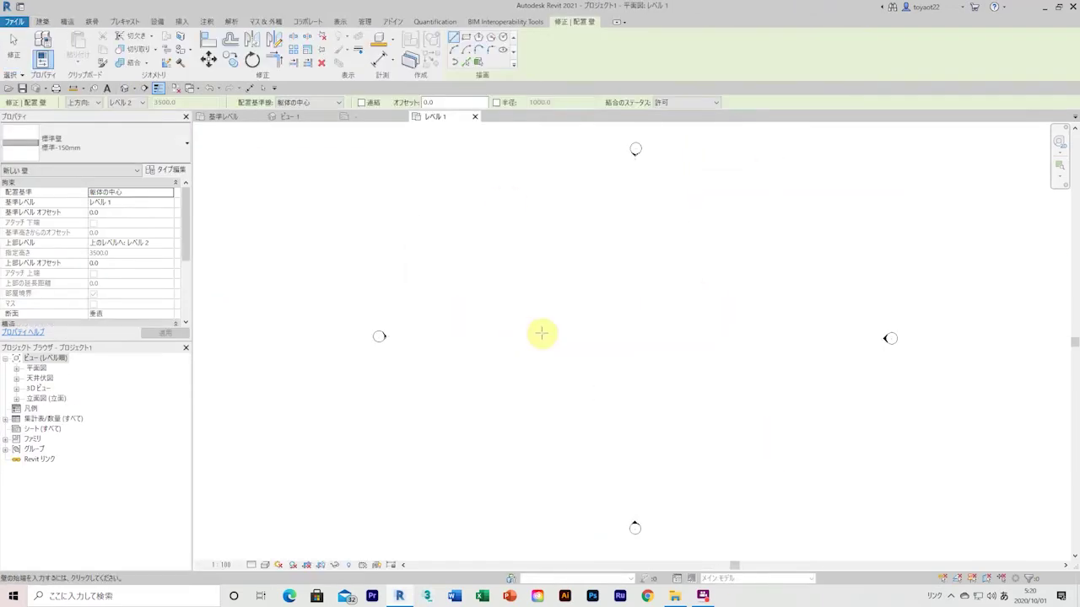
Load the outlet family into プロジェクト1
{"action": "left_click", "coordinate": [305, 120]}
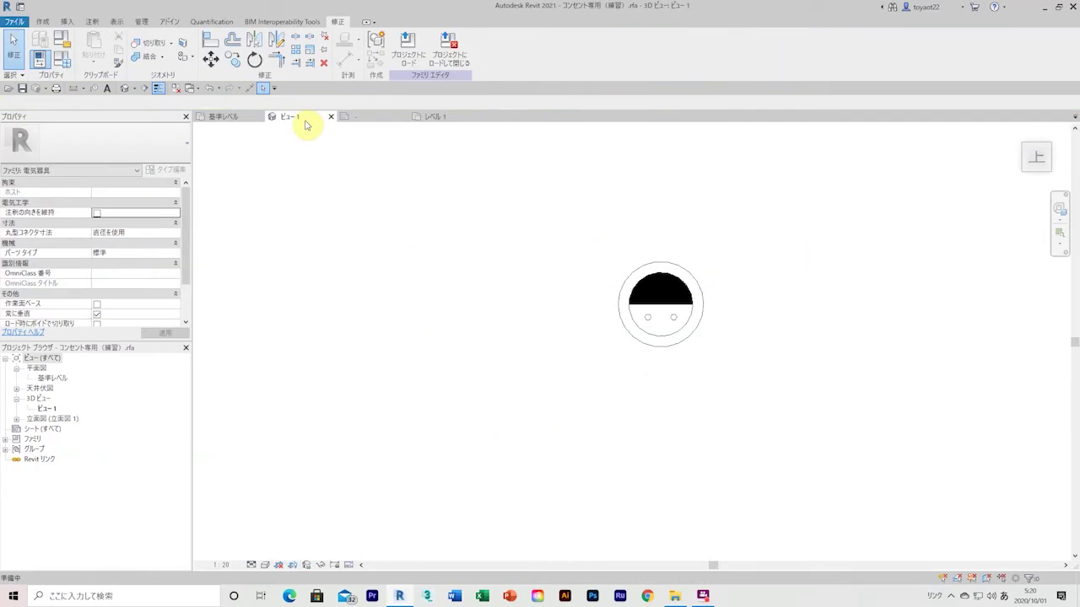
{"action": "left_click", "coordinate": [408, 46]}
{"action": "left_click", "coordinate": [472, 251]}
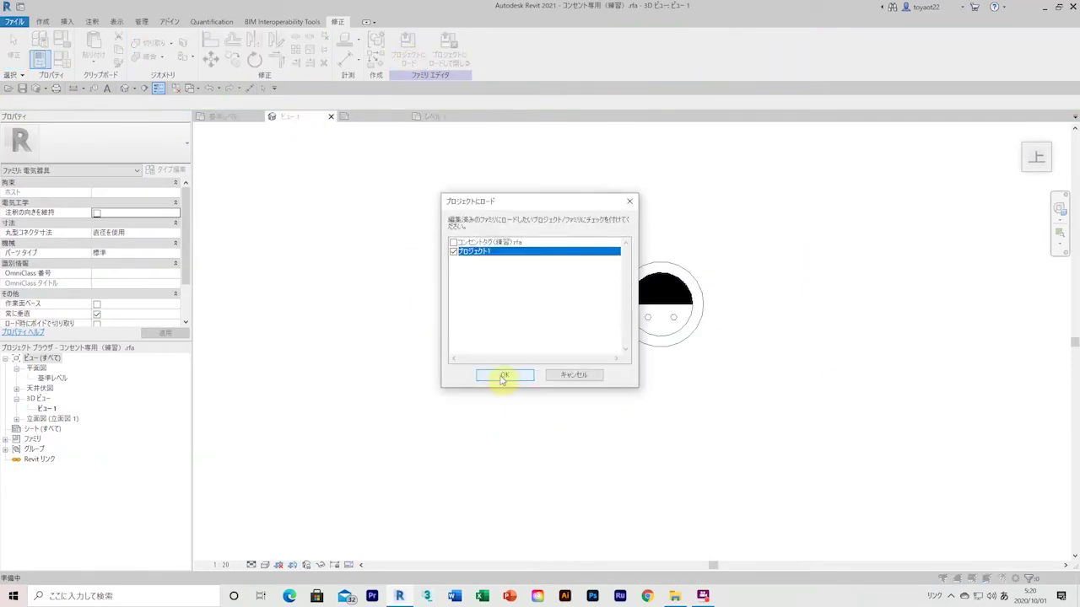
{"action": "left_click", "coordinate": [503, 376]}
Place outlets along the wall, switching to the 専用アースなし type, then select the rightmost
{"action": "left_click", "coordinate": [87, 158]}
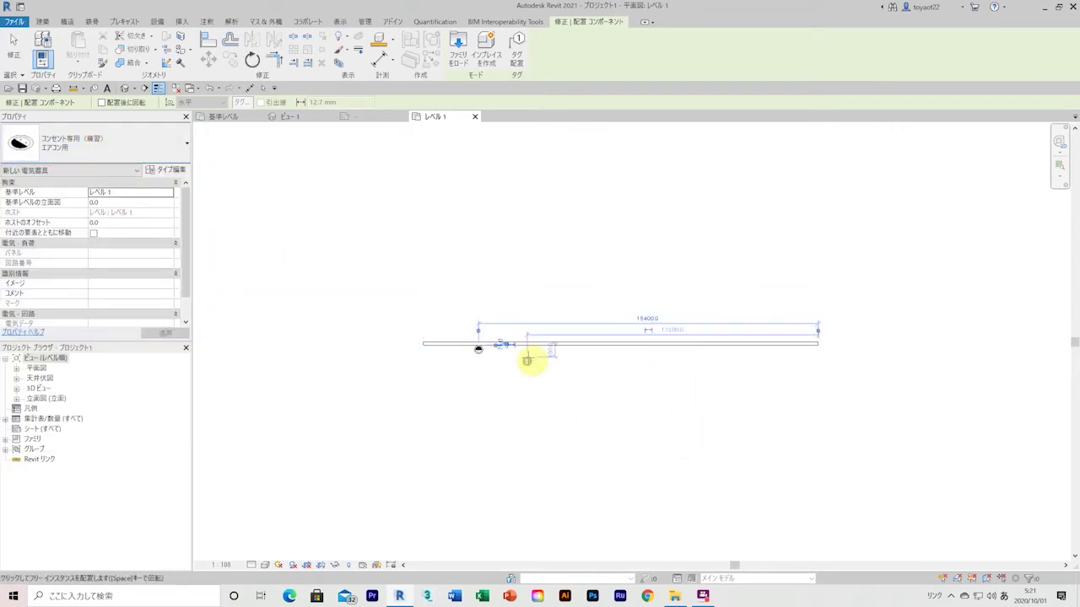
{"action": "left_click", "coordinate": [517, 328]}
{"action": "left_click", "coordinate": [135, 144]}
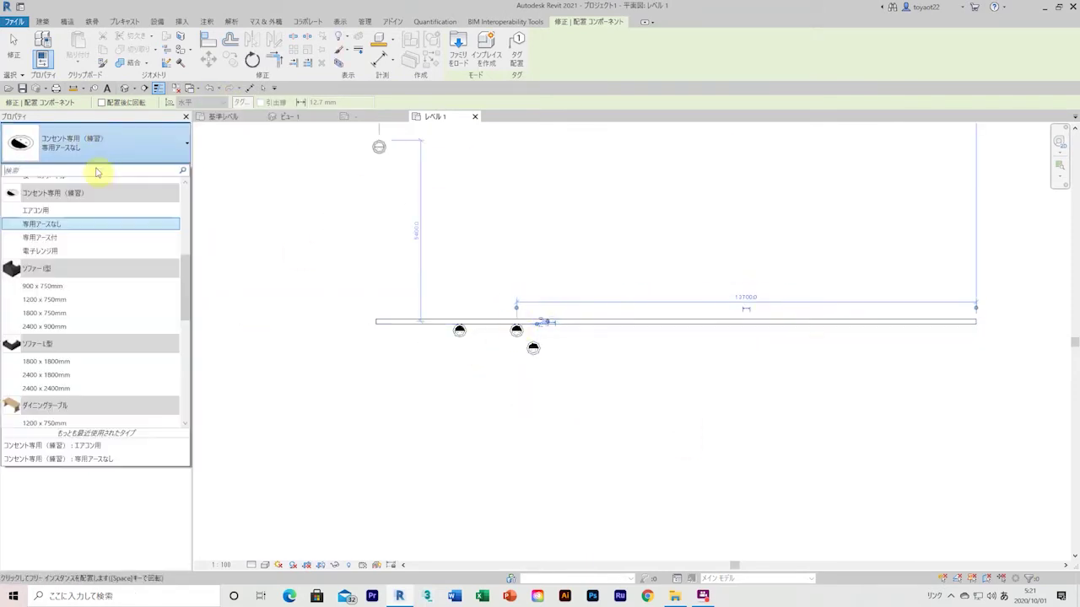
{"action": "left_click", "coordinate": [51, 223]}
{"action": "left_click", "coordinate": [573, 330]}
{"action": "left_click", "coordinate": [633, 330]}
{"action": "key", "text": "Escape"}
{"action": "key", "text": "Escape"}
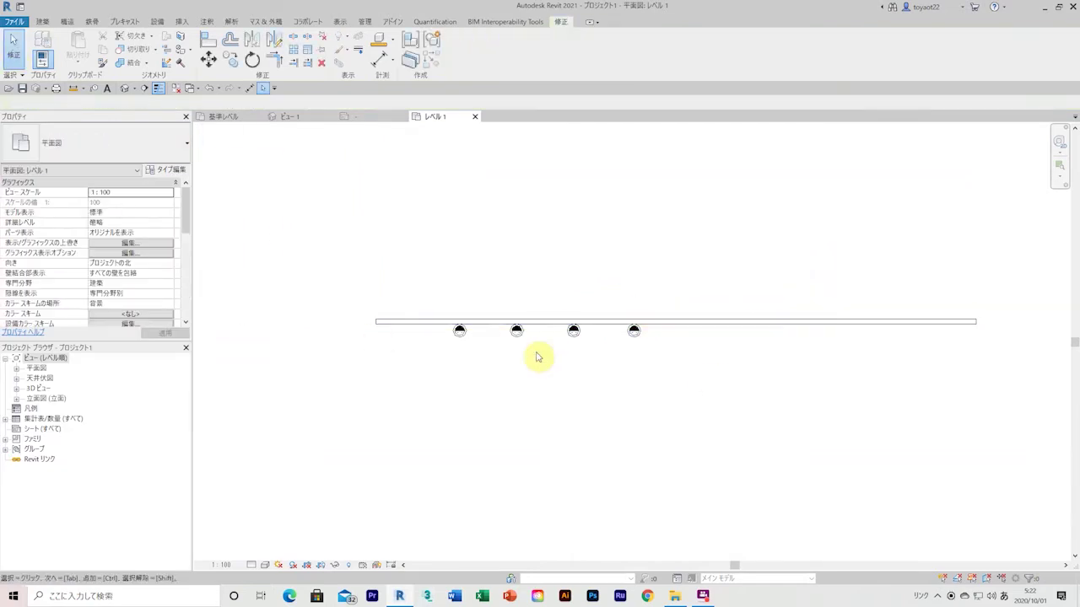
{"action": "left_click", "coordinate": [633, 332]}
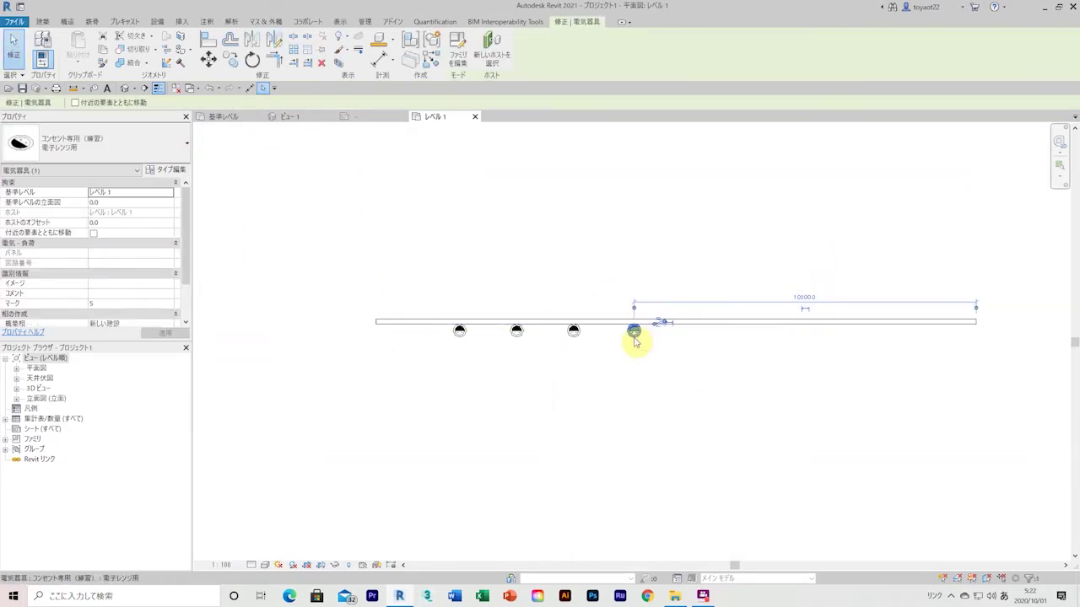
{"action": "scroll", "coordinate": [635, 341], "scroll_direction": "up", "scroll_amount": 5}
Load the コンセントタグ（練習） tag family into the project
{"action": "left_click", "coordinate": [350, 118]}
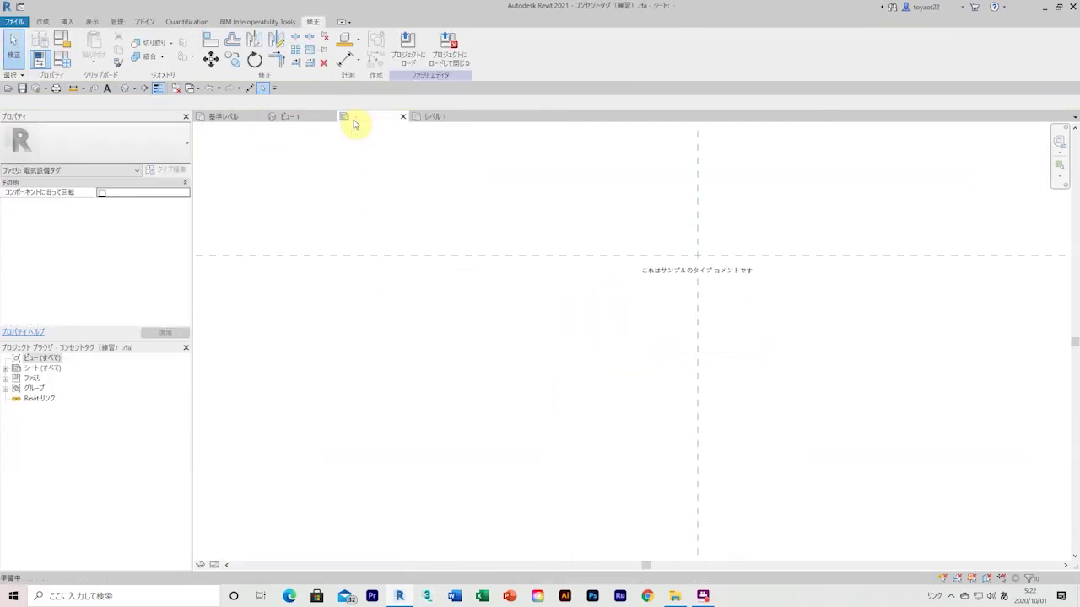
{"action": "left_click", "coordinate": [407, 47]}
{"action": "left_click", "coordinate": [503, 376]}
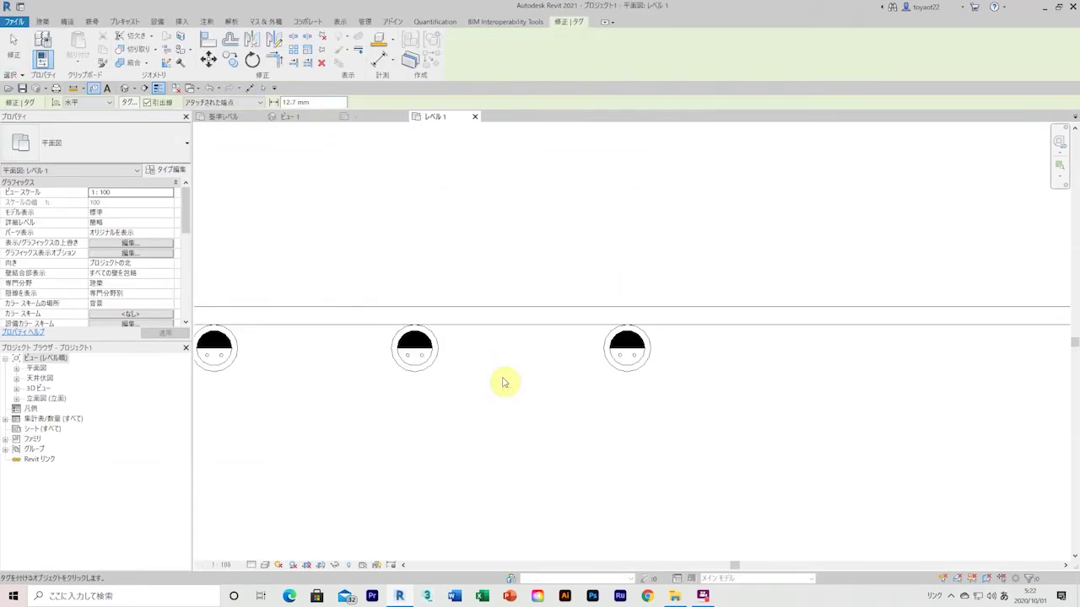
Use Tag All to tag the view's outlets with the electrical equipment tag category
{"action": "left_click", "coordinate": [207, 21]}
{"action": "left_click", "coordinate": [543, 64]}
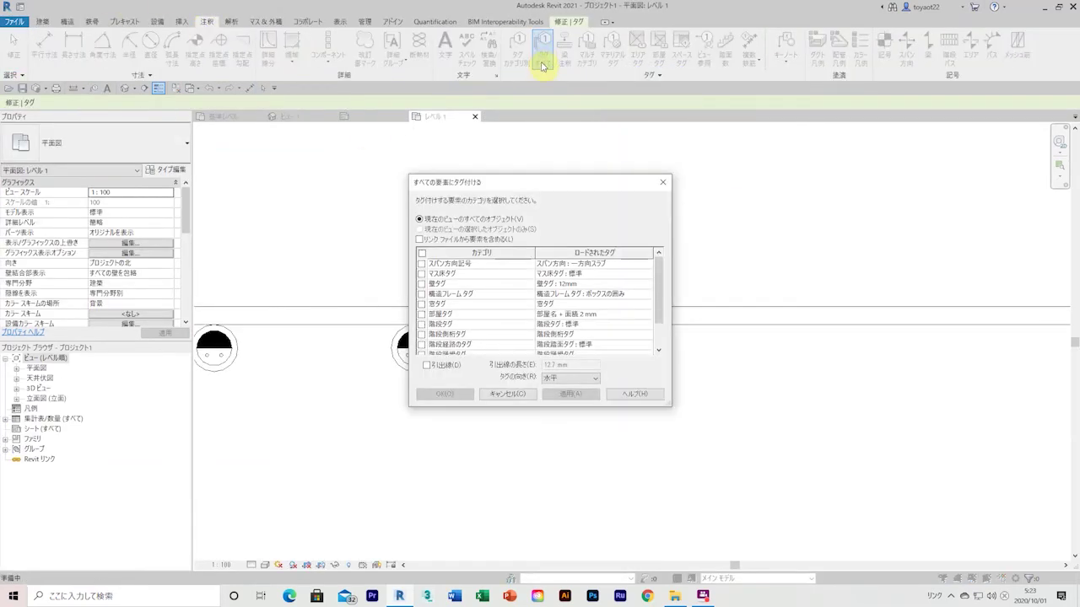
{"action": "scroll", "coordinate": [472, 320], "scroll_direction": "down", "scroll_amount": 1}
{"action": "left_click", "coordinate": [420, 334]}
{"action": "left_click", "coordinate": [445, 394]}
Select one of the wall outlets, then pick the electrical tag category for the tag family
{"action": "scroll", "coordinate": [451, 400], "scroll_direction": "down", "scroll_amount": 2}
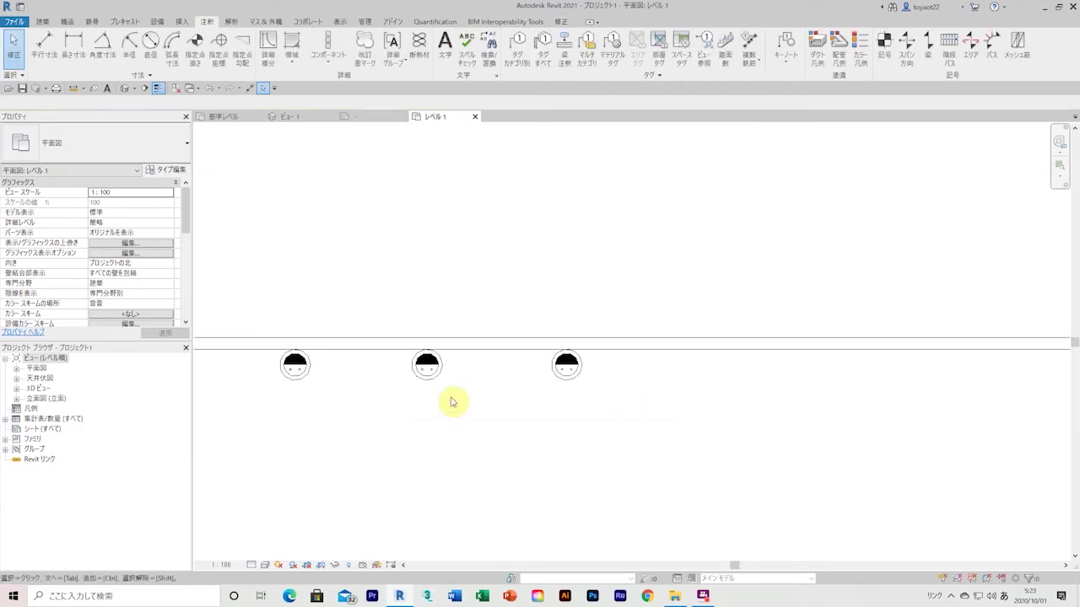
{"action": "middle_click_drag", "start_coordinate": [448, 400], "coordinate": [497, 335]}
{"action": "left_click", "coordinate": [493, 327]}
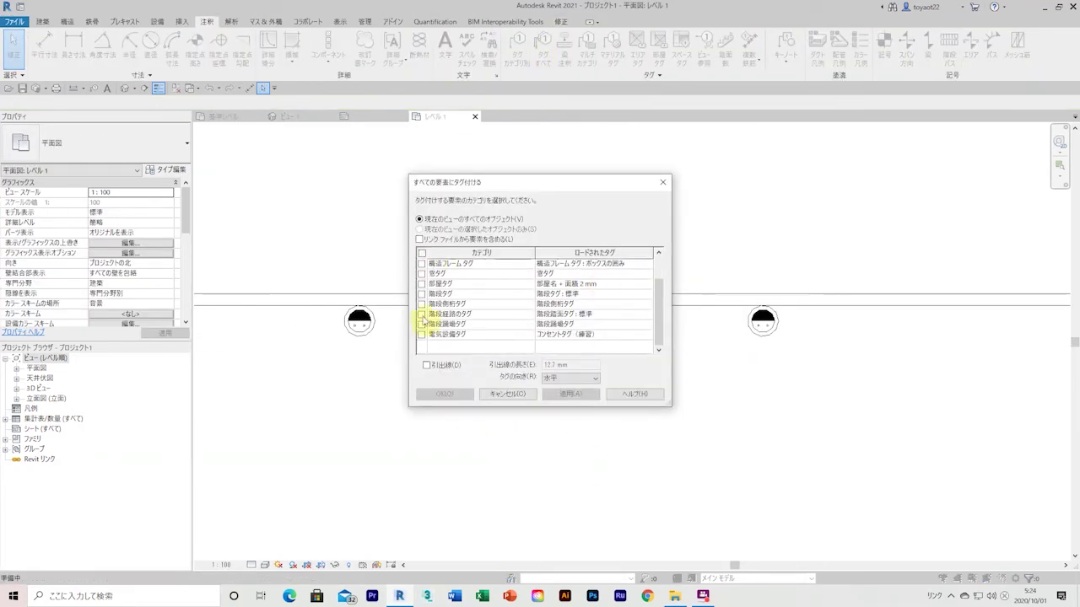
{"action": "left_click", "coordinate": [421, 334]}
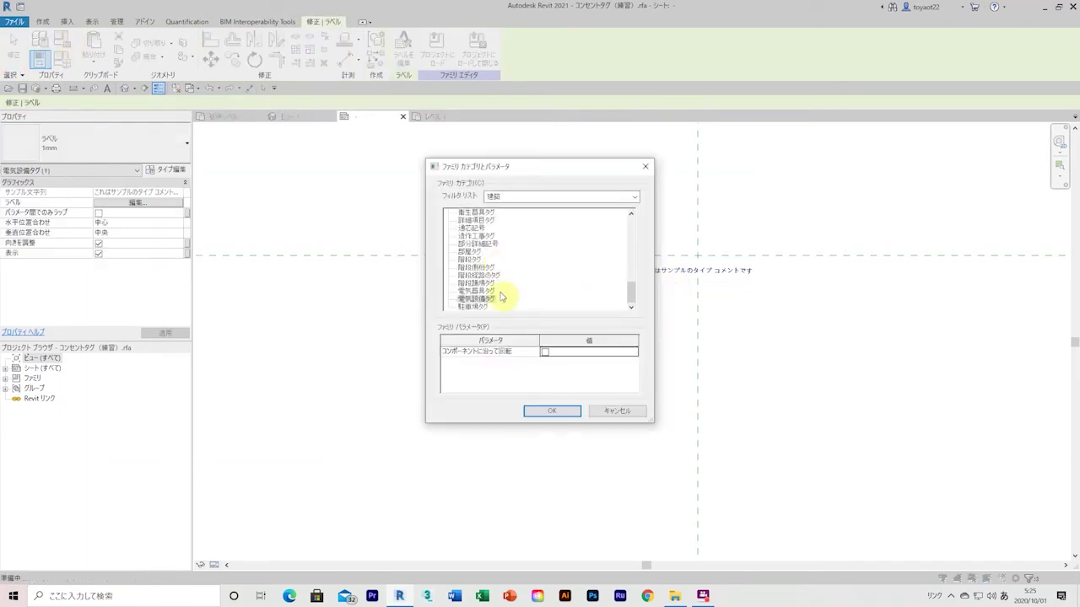
Retry loading the edited tag family and dismiss the two load error messages
{"action": "left_click", "coordinate": [414, 43]}
{"action": "left_click", "coordinate": [603, 305]}
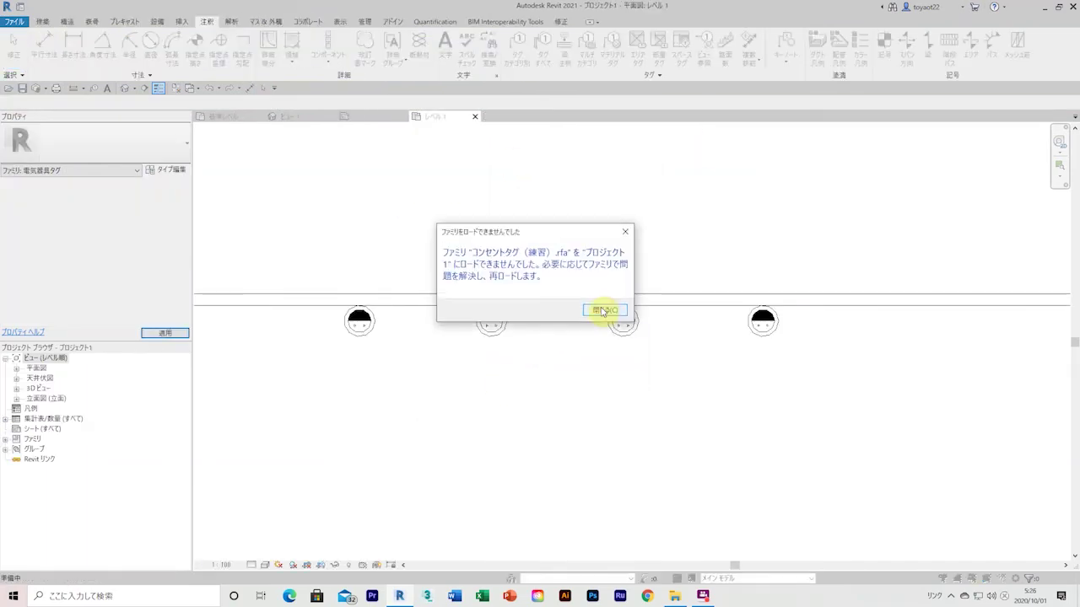
{"action": "left_click", "coordinate": [603, 310]}
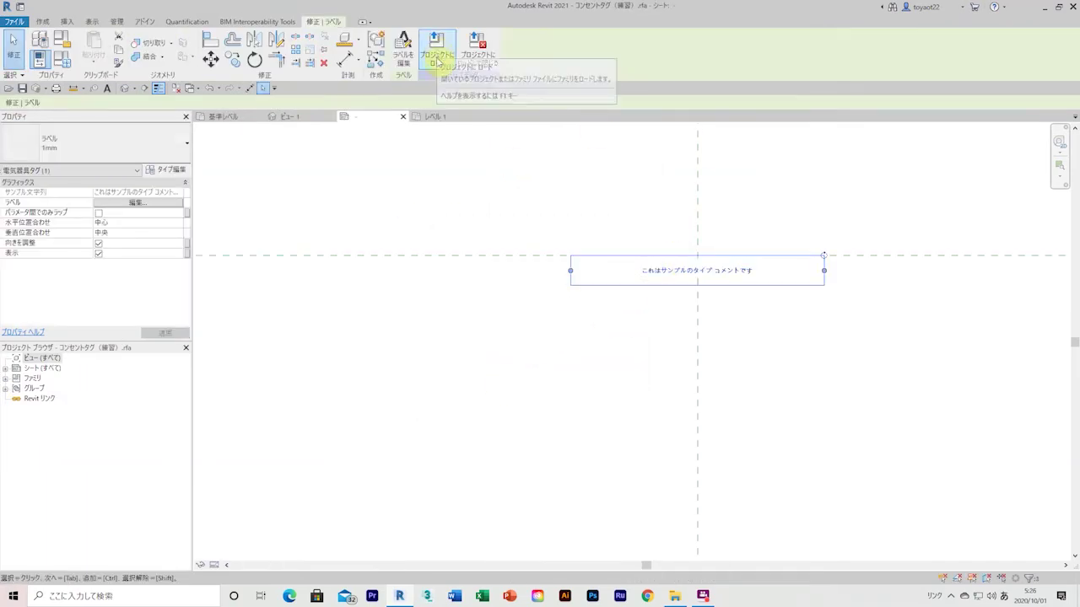
Load the tag family into プロジェクト1 again and tag all outlets with the outlet tag category
{"action": "left_click", "coordinate": [436, 51]}
{"action": "left_click", "coordinate": [543, 50]}
{"action": "left_click", "coordinate": [421, 335]}
{"action": "left_click", "coordinate": [440, 394]}
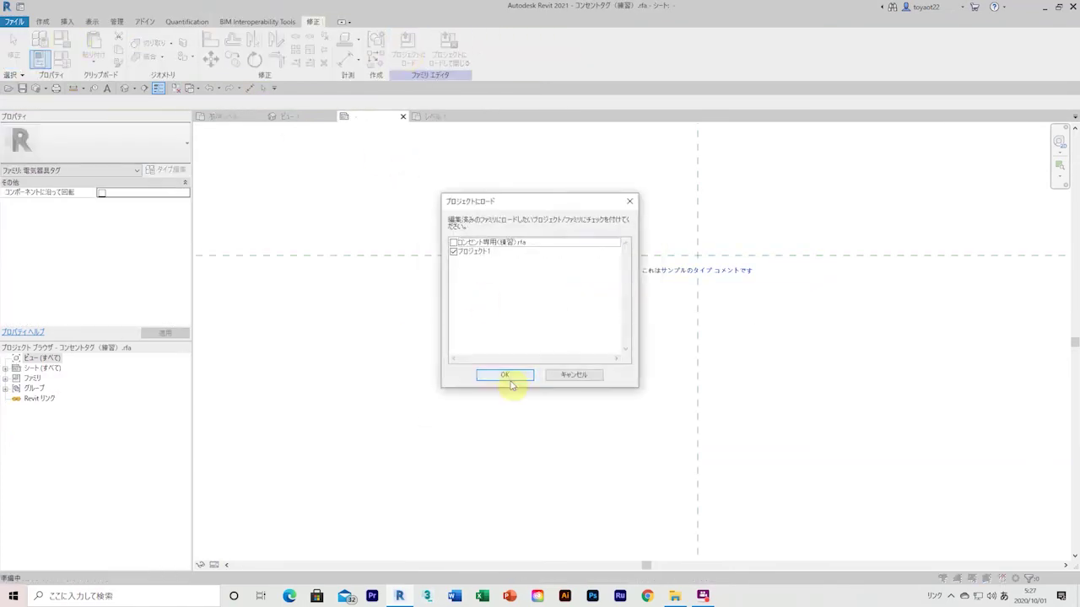
{"action": "left_click", "coordinate": [513, 380]}
{"action": "left_click", "coordinate": [602, 303]}
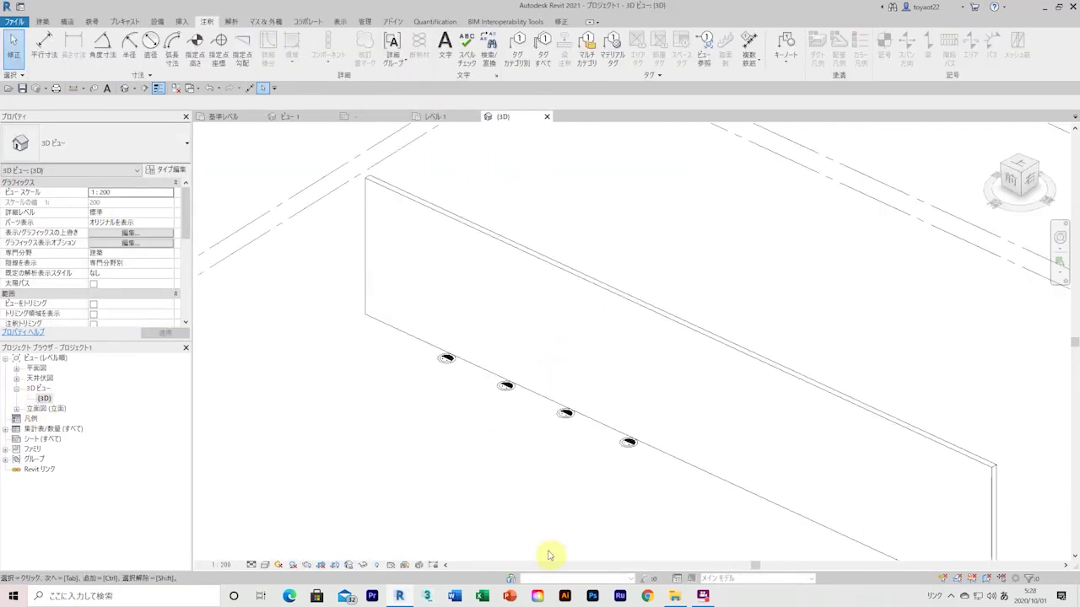
Create a new view filter named コンセント表示
{"action": "scroll", "coordinate": [40, 20], "scroll_direction": "down", "scroll_amount": 4}
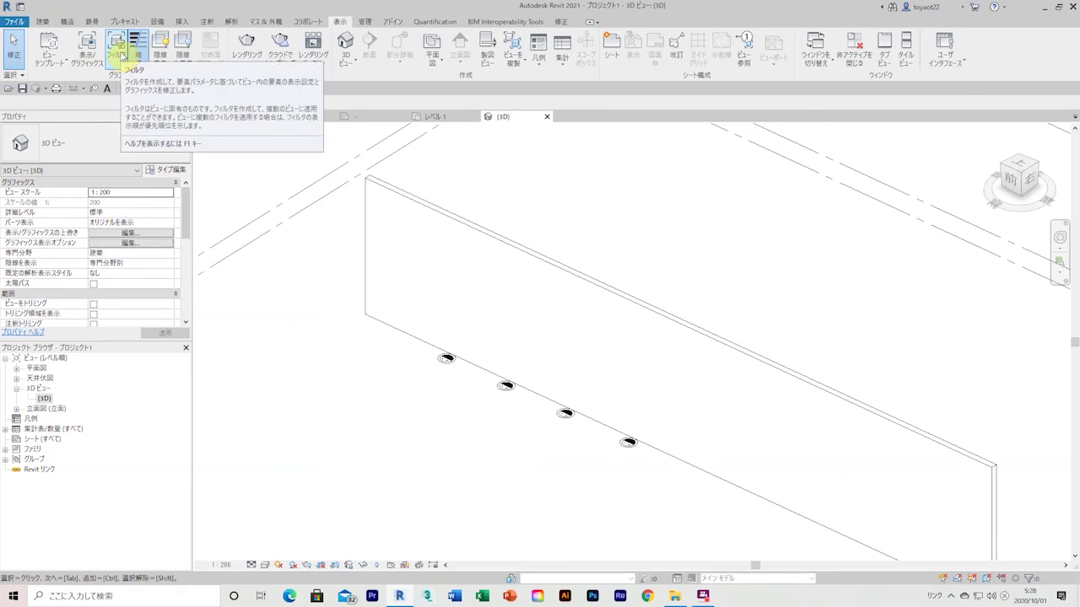
{"action": "left_click", "coordinate": [121, 54]}
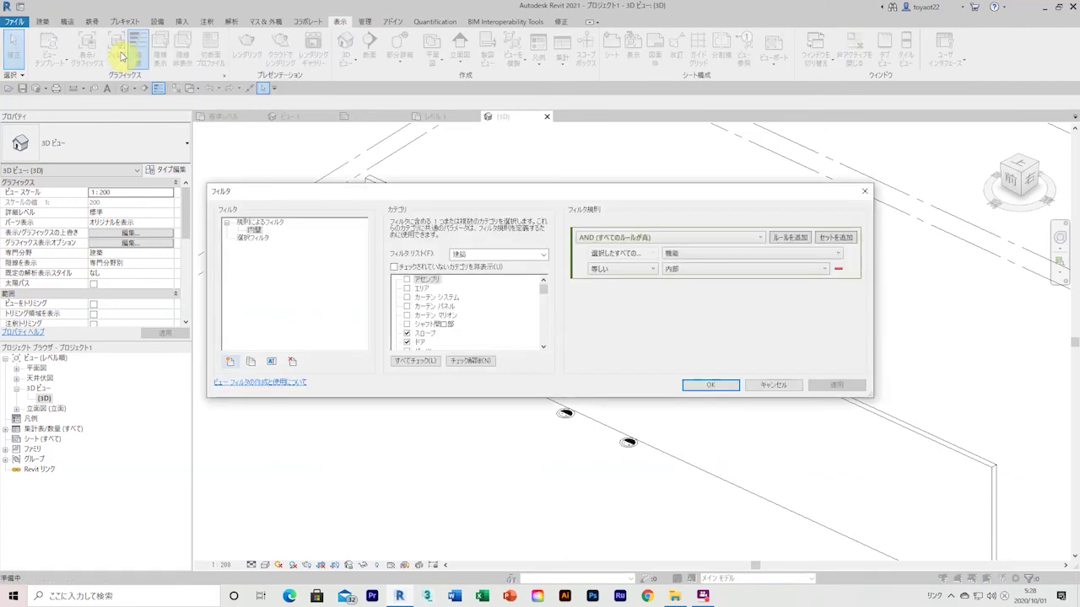
{"action": "left_click", "coordinate": [229, 361]}
{"action": "type", "text": "コンセント表示"}
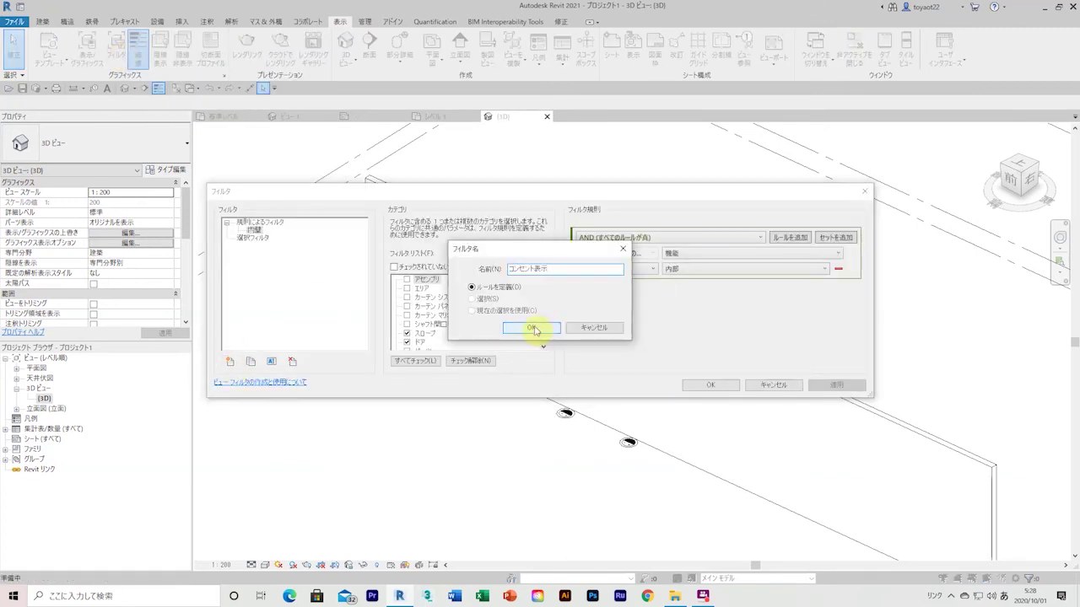
{"action": "left_click", "coordinate": [537, 329]}
Limit コンセント表示 to 電気器具 with the rule ファミリ名 等しい
{"action": "scroll", "coordinate": [430, 316], "scroll_direction": "down", "scroll_amount": 3}
{"action": "scroll", "coordinate": [426, 325], "scroll_direction": "down", "scroll_amount": 5}
{"action": "left_click", "coordinate": [407, 324]}
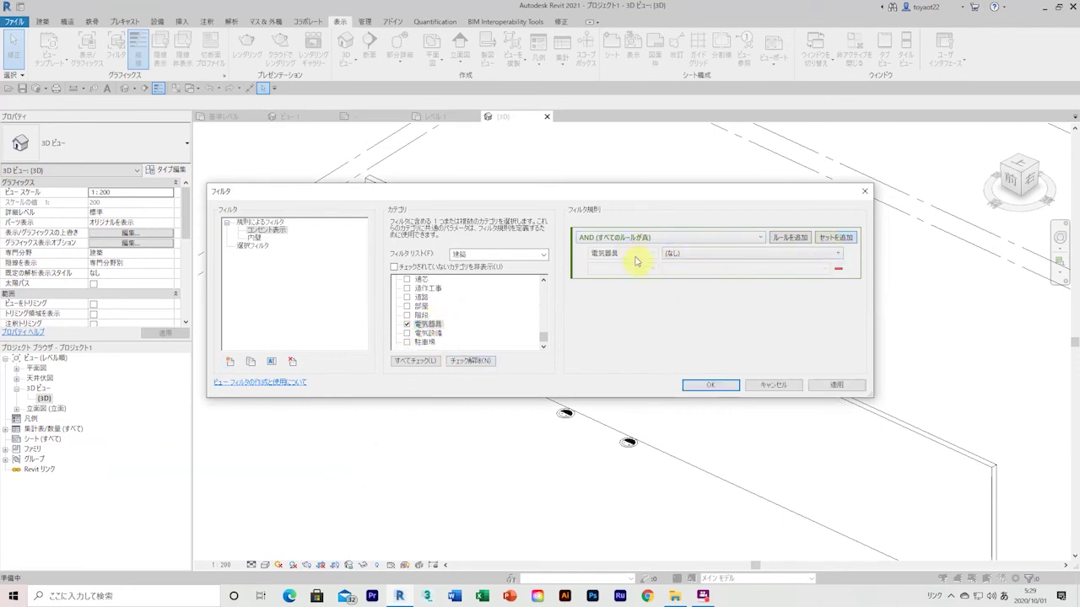
{"action": "left_click", "coordinate": [836, 254]}
{"action": "left_click", "coordinate": [654, 268]}
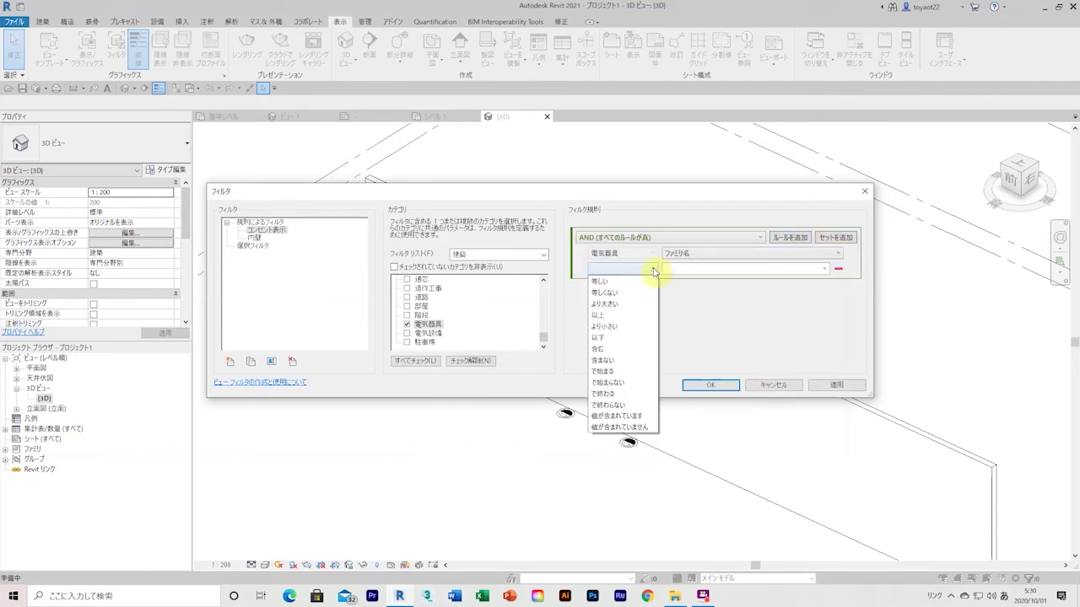
{"action": "left_click", "coordinate": [599, 281]}
{"action": "left_click", "coordinate": [710, 384]}
Add the コンセント表示 filter to the 3D view's Visibility/Graphics filters
{"action": "left_click", "coordinate": [91, 48]}
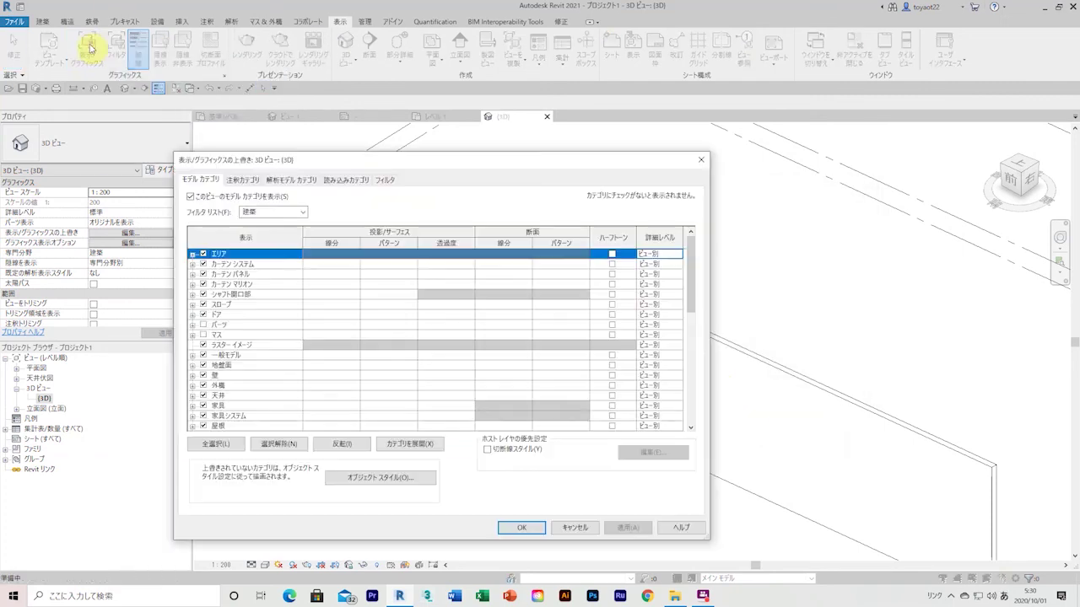
{"action": "left_click", "coordinate": [385, 180]}
{"action": "left_click", "coordinate": [215, 423]}
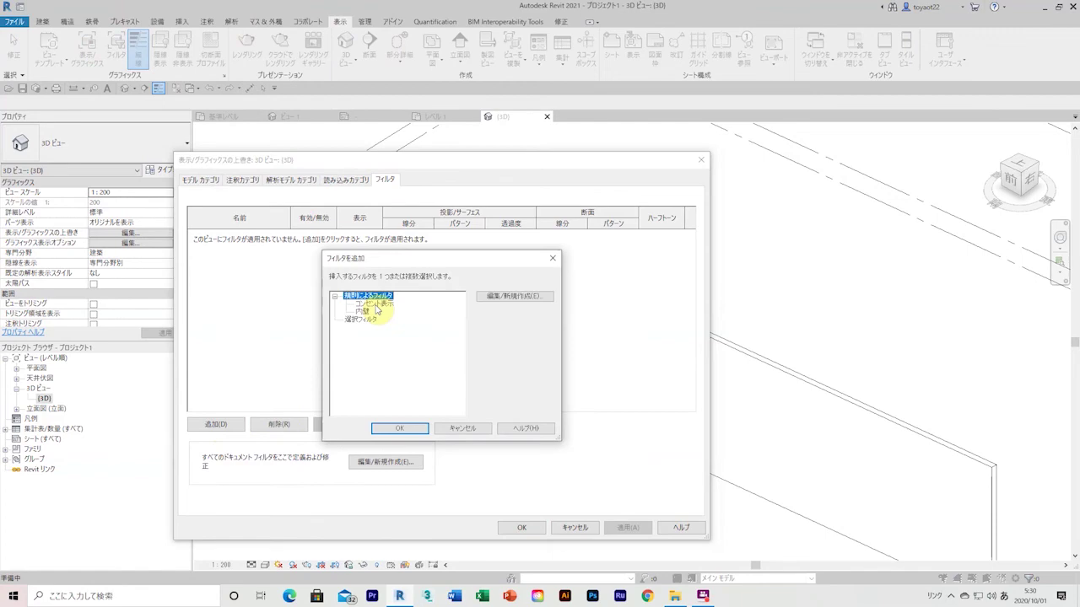
{"action": "left_click", "coordinate": [374, 304]}
{"action": "left_click", "coordinate": [399, 427]}
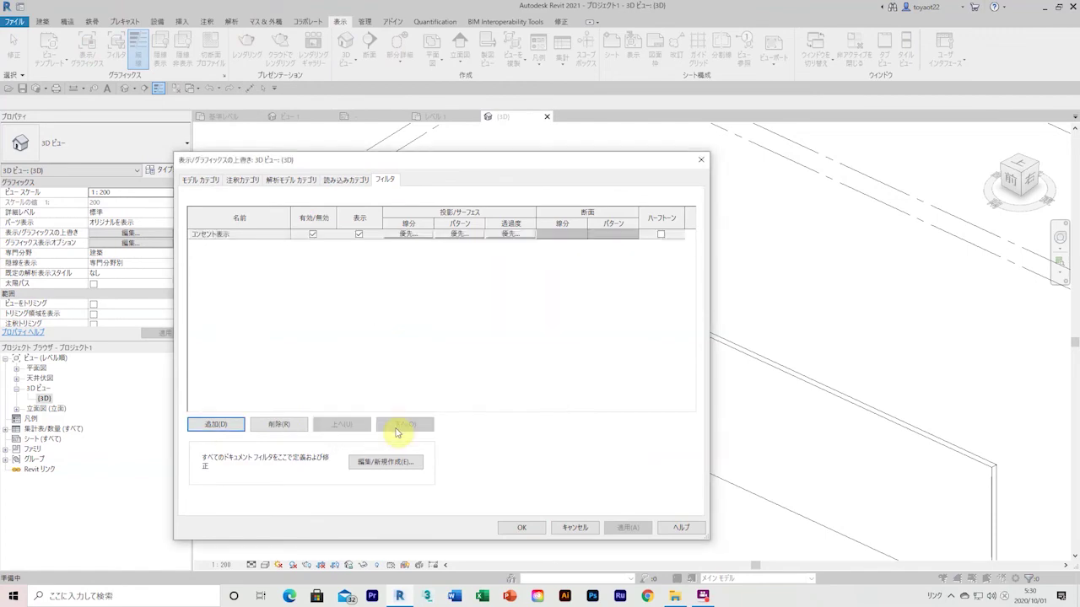
{"action": "left_click", "coordinate": [521, 527]}
Turn off visibility for コンセント表示 so the wall shows without its outlets
{"action": "left_click", "coordinate": [115, 48]}
{"action": "left_click", "coordinate": [711, 386]}
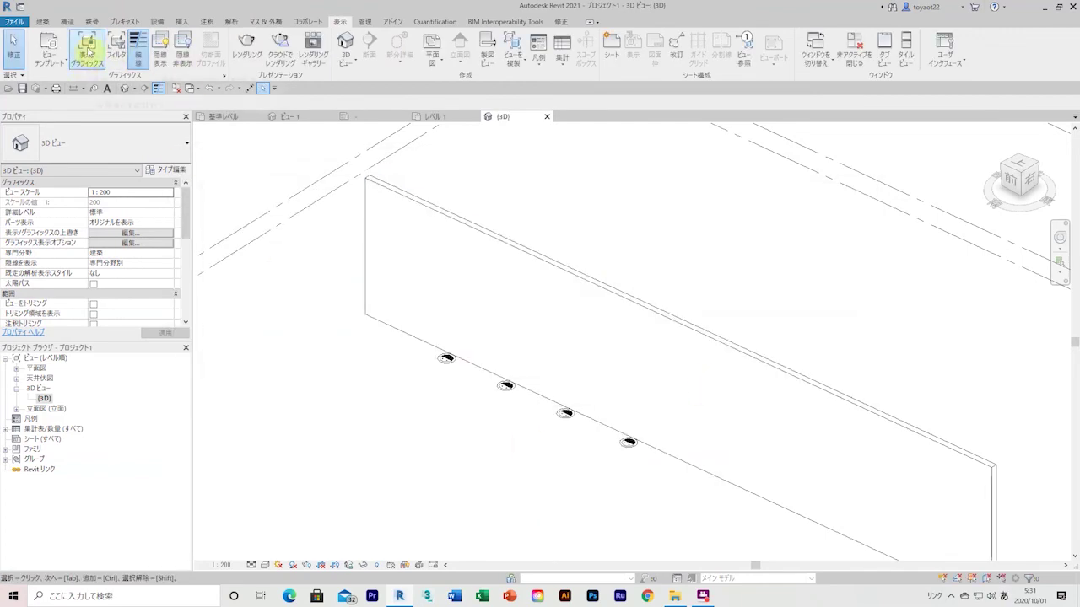
{"action": "left_click", "coordinate": [87, 51]}
{"action": "left_click", "coordinate": [510, 523]}
{"action": "scroll", "coordinate": [509, 503], "scroll_direction": "down", "scroll_amount": 2}
{"action": "mouse_move", "coordinate": [510, 503]}
{"action": "middle_mouse_down"}
{"action": "mouse_move", "coordinate": [516, 450]}
{"action": "mouse_move", "coordinate": [505, 430]}
{"action": "middle_mouse_up"}
{"action": "scroll", "coordinate": [504, 430], "scroll_direction": "down", "scroll_amount": 1}
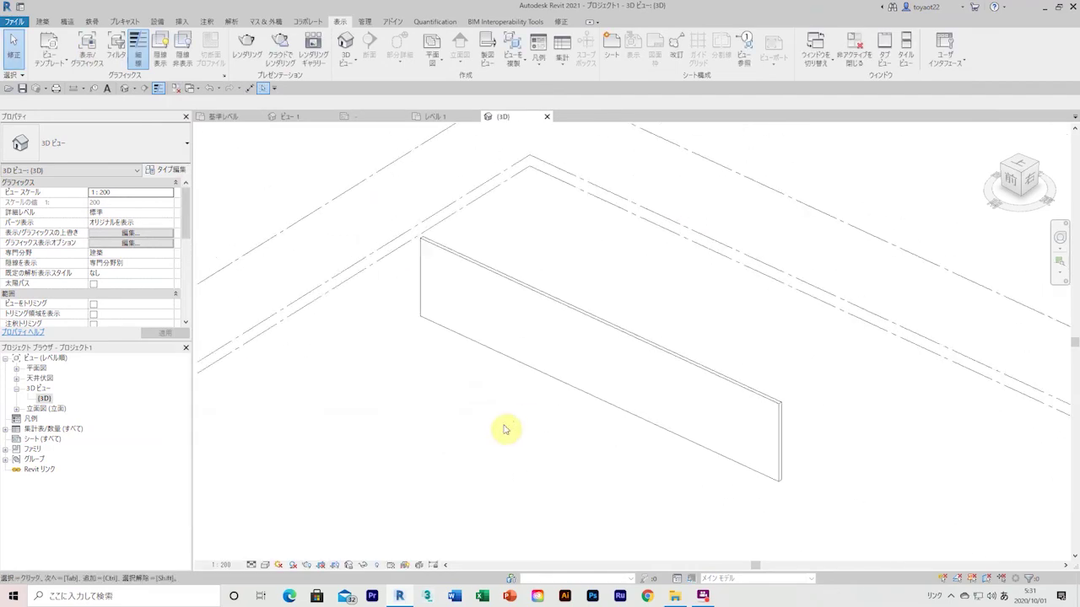